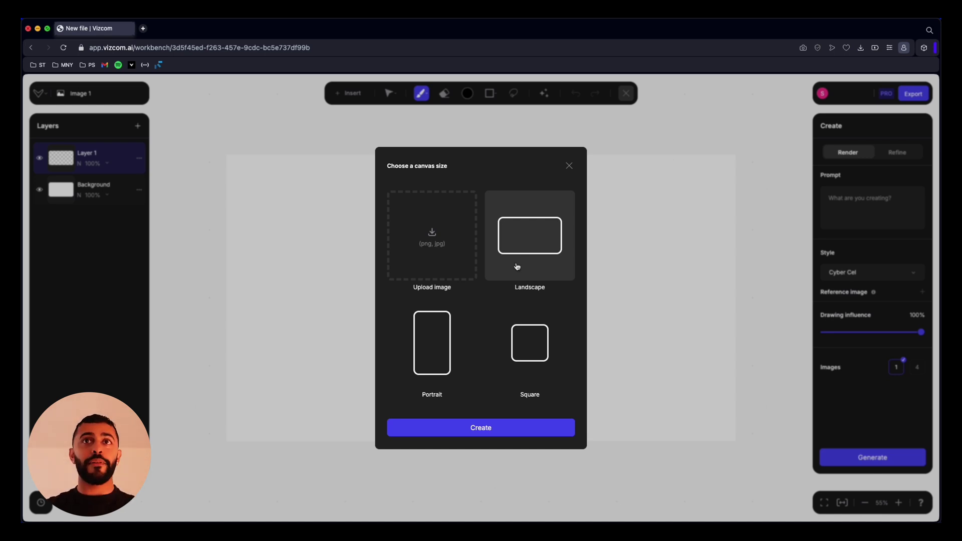
# Create the new image with a landscape canvas.
pyautogui.click(508, 428)
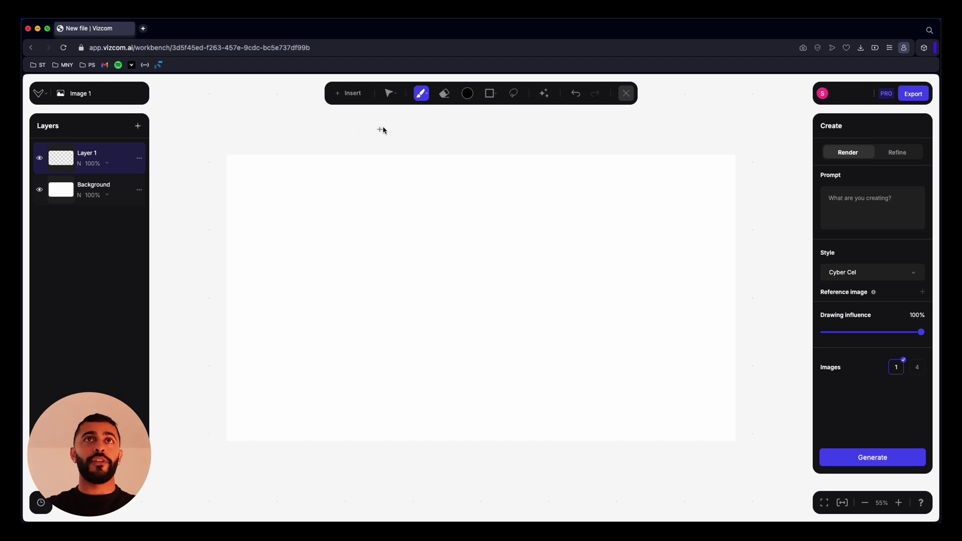
# Look through the canvas tools from selection to inpainting, including the colour picker, and the available render styles.
pyautogui.click(392, 95)
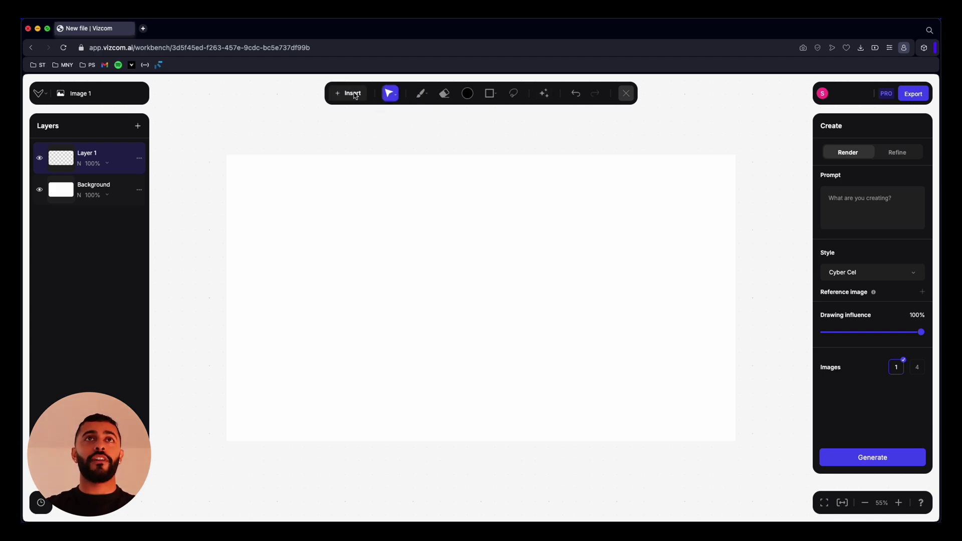
pyautogui.click(353, 94)
pyautogui.click(421, 95)
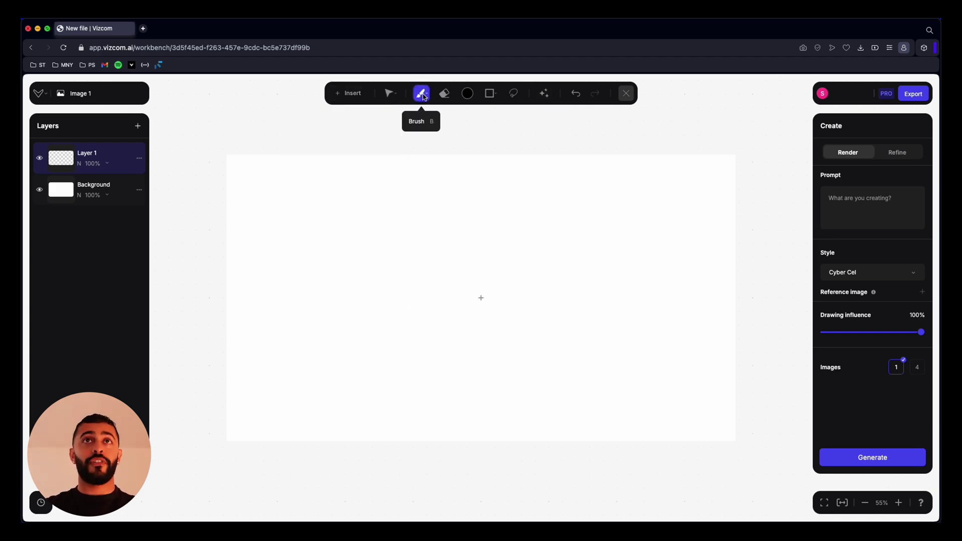
pyautogui.click(444, 94)
pyautogui.click(468, 95)
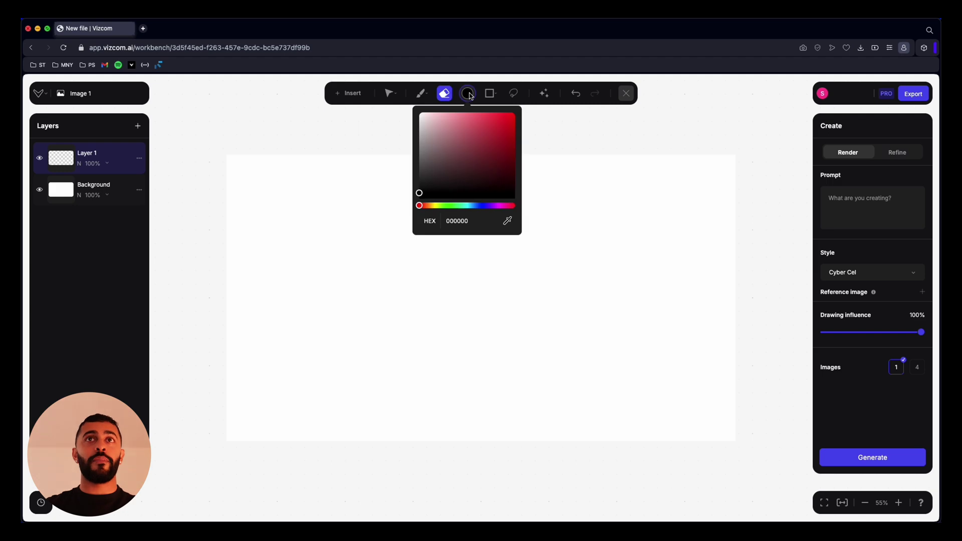
pyautogui.click(491, 94)
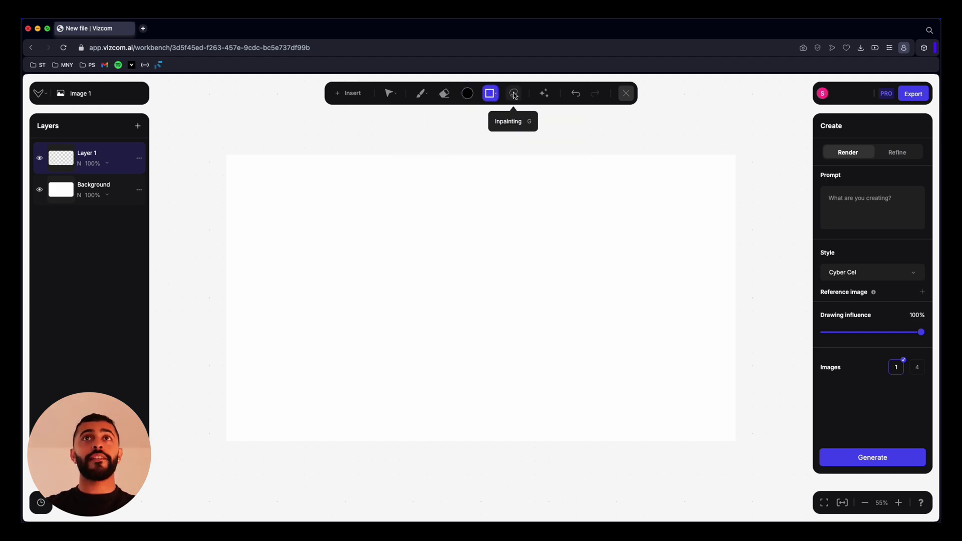
pyautogui.click(516, 95)
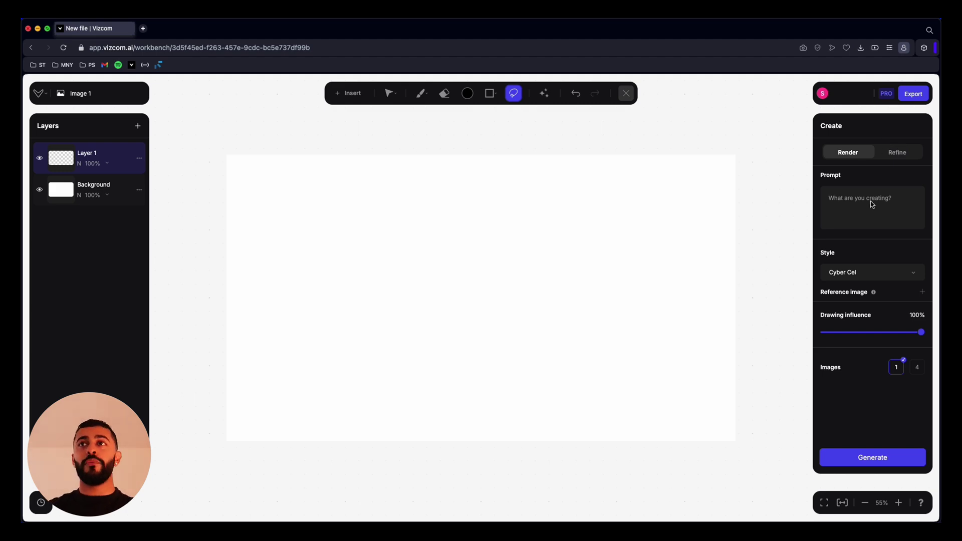
pyautogui.click(870, 273)
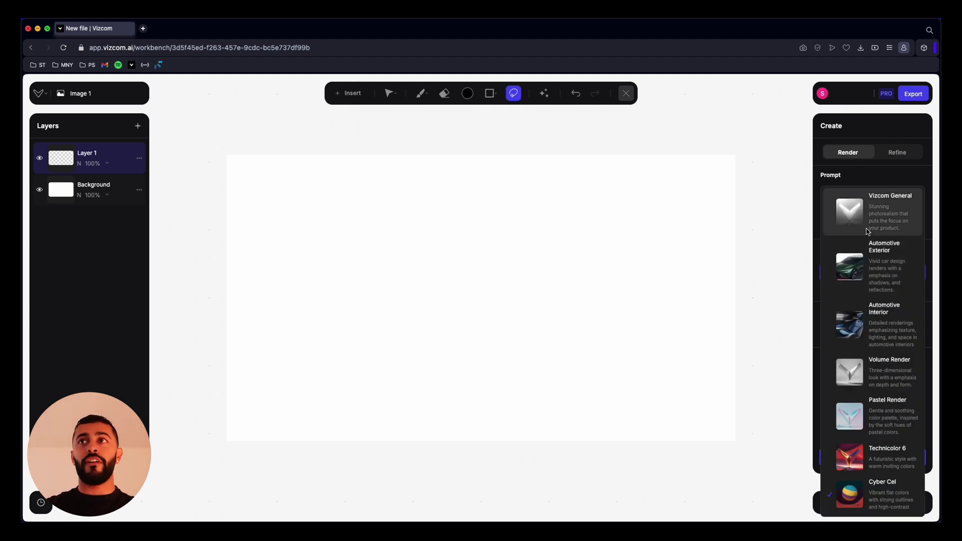
pyautogui.click(872, 182)
# Expand the reference image section and set the number of generated images to 4.
pyautogui.click(922, 292)
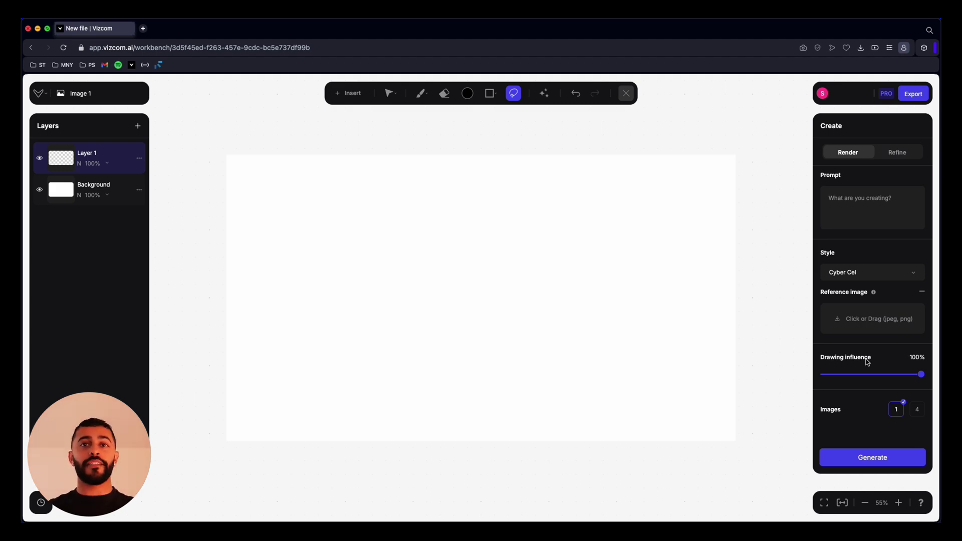
pyautogui.click(918, 410)
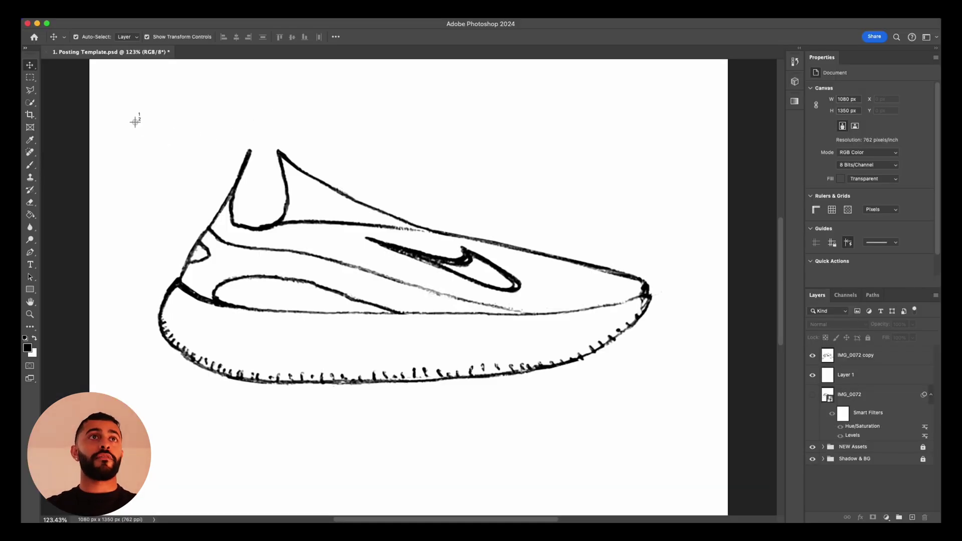
# Switch to Photoshop, capture the black line sketch of the sneaker, and drop the screenshot onto the Vizcom canvas.
pyautogui.moveTo(133, 118); pyautogui.dragTo(636, 386)
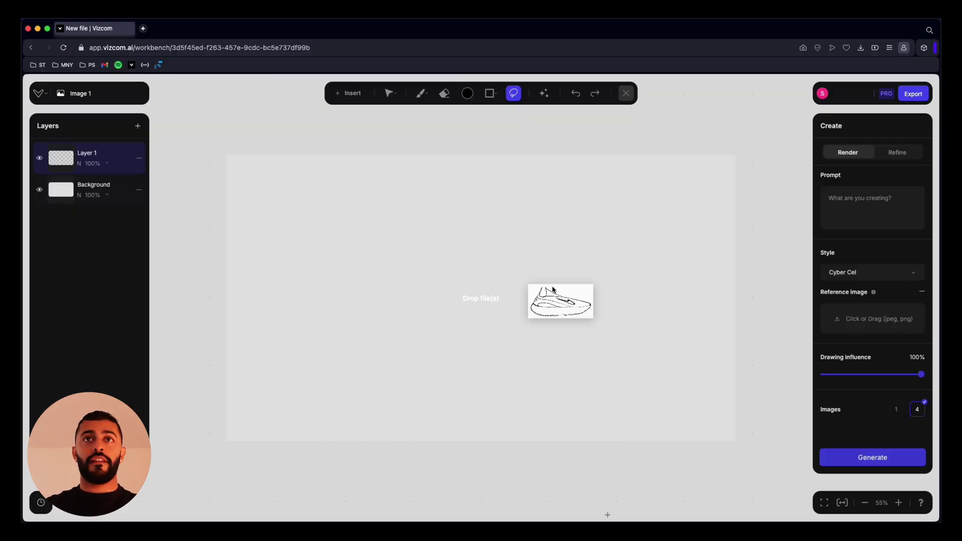
pyautogui.moveTo(553, 289); pyautogui.dragTo(554, 290)
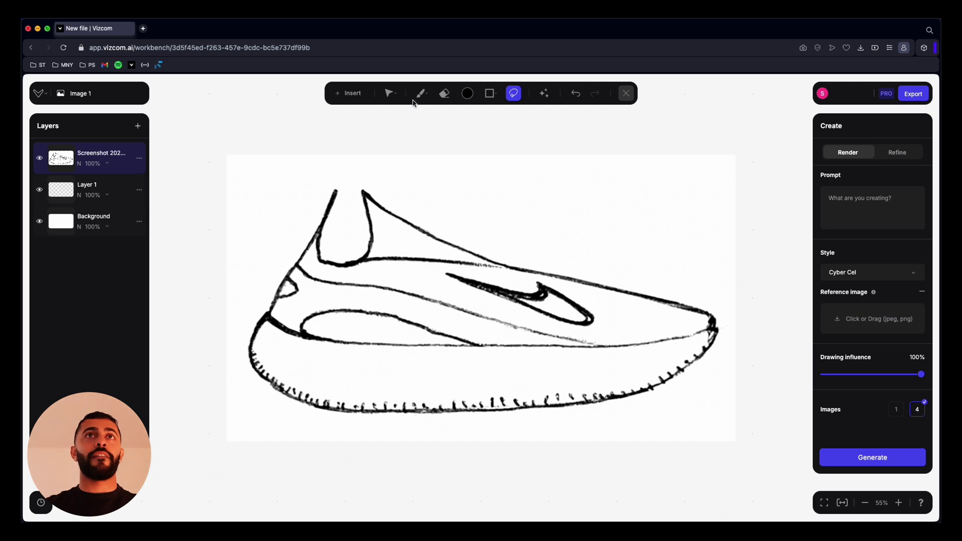
# Scale the sketch down inside the canvas and rename its layer with a title starting "Nike Running".
pyautogui.click(86, 153)
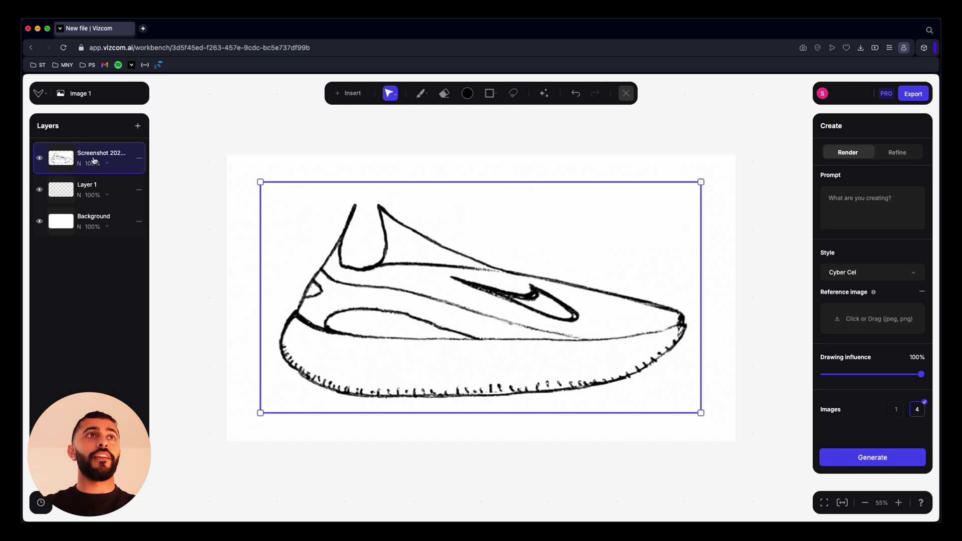
# Paste the hyper photorealistic side-view prompt template and replace its concept placeholder with "nike running sneaker".
pyautogui.click(836, 195)
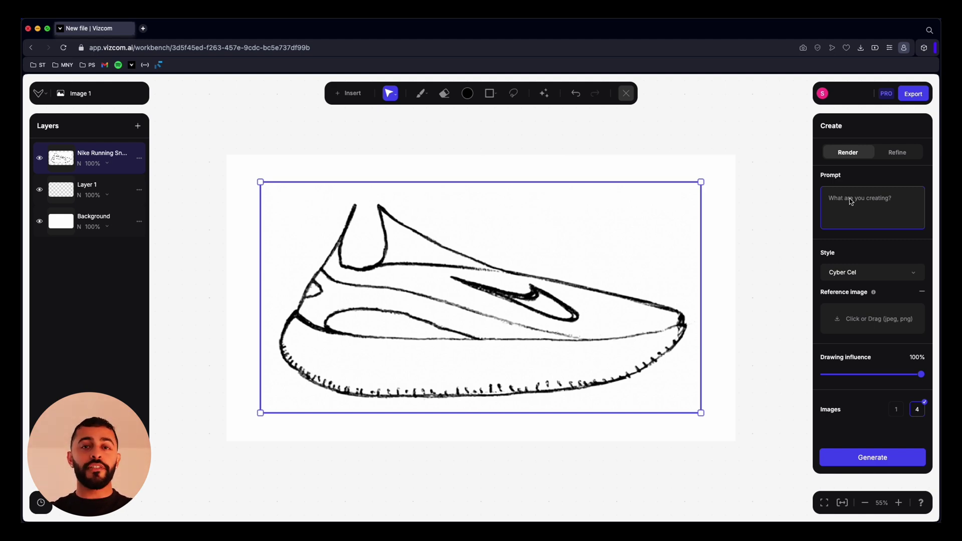
pyautogui.press('super+v')
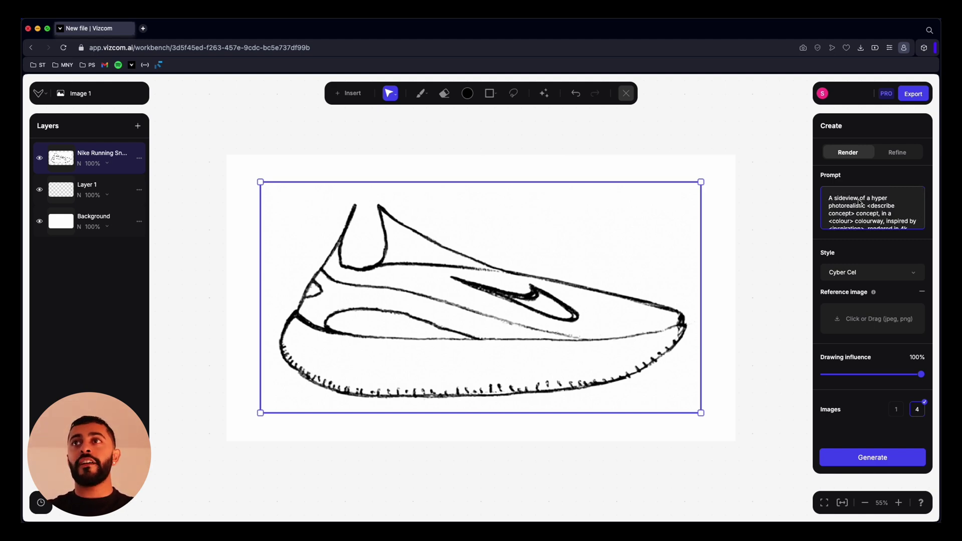
pyautogui.click(890, 200)
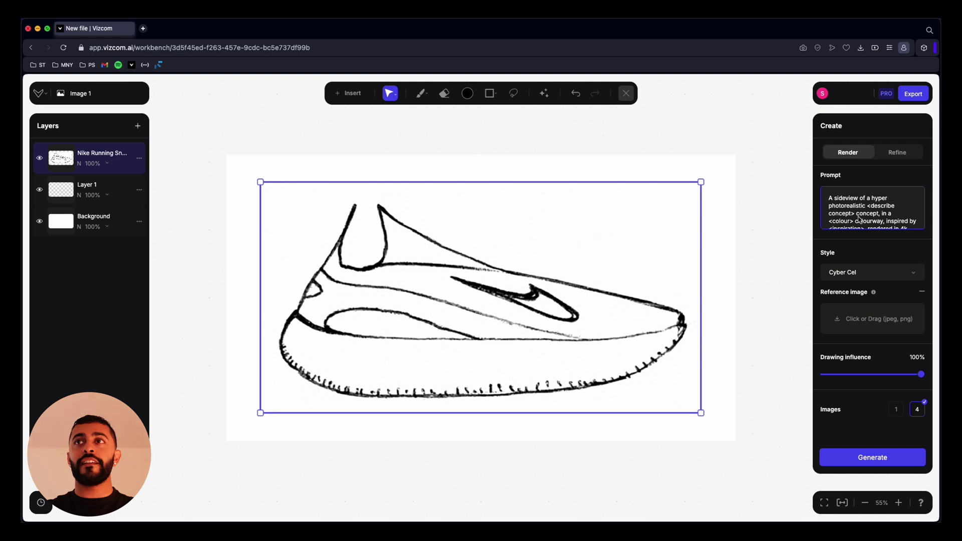
pyautogui.moveTo(860, 214); pyautogui.dragTo(867, 206)
pyautogui.write('nike running sneak')
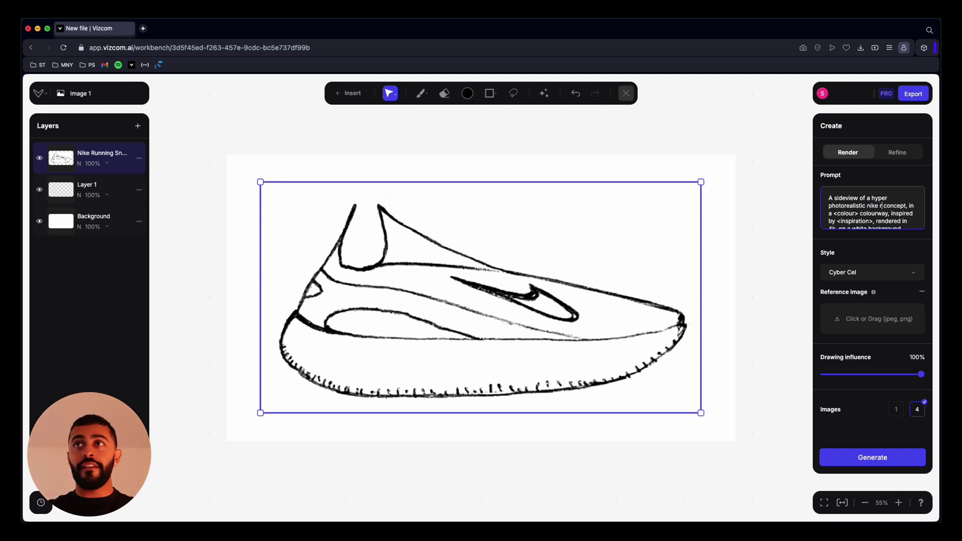
pyautogui.write('er')
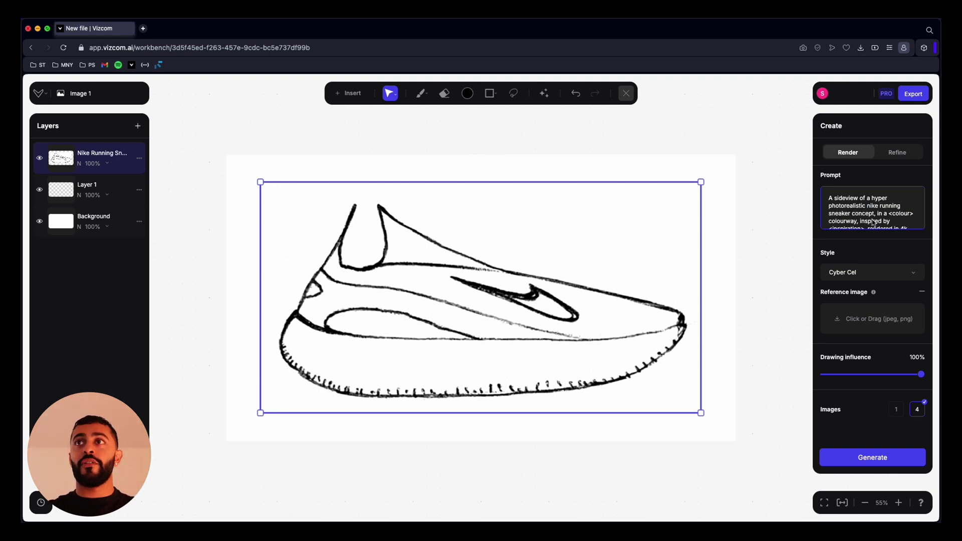
# Fill in the prompt's colour as "white" and its inspiration as "aerodynamic, fluid, seamless, knitted upper, foam sole".
pyautogui.moveTo(856, 221); pyautogui.dragTo(828, 213)
pyautogui.write('white colourw')
pyautogui.write('ay, inspired by aerodynamic')
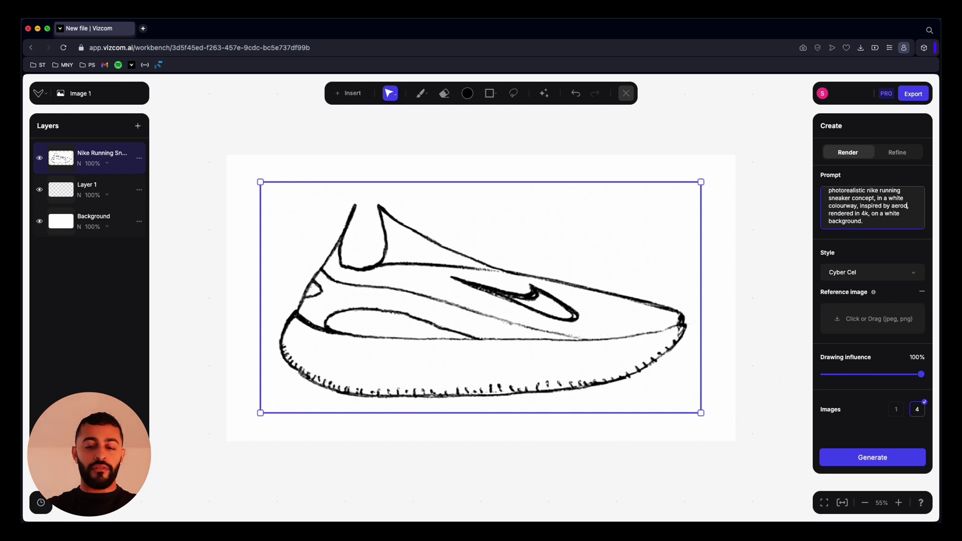
pyautogui.write(', fluid, seam')
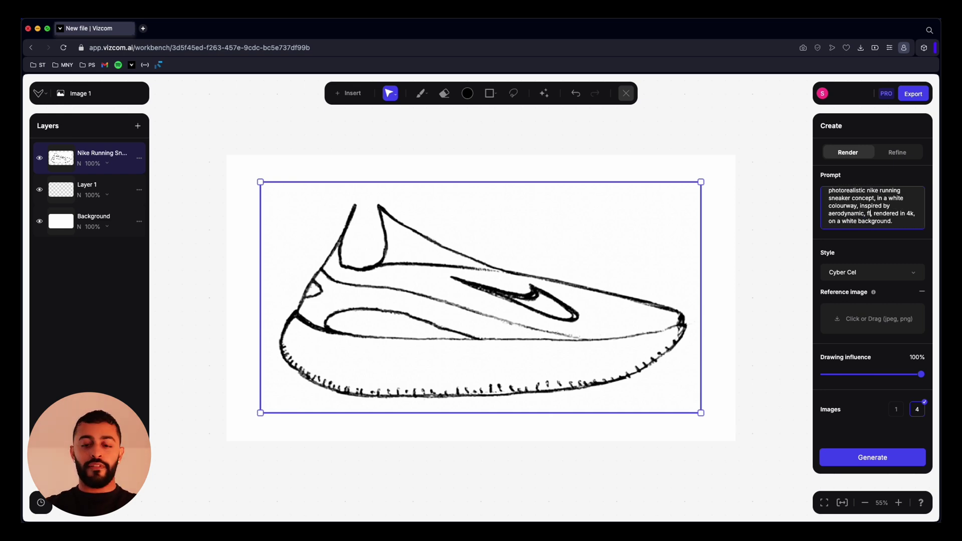
pyautogui.write('less,')
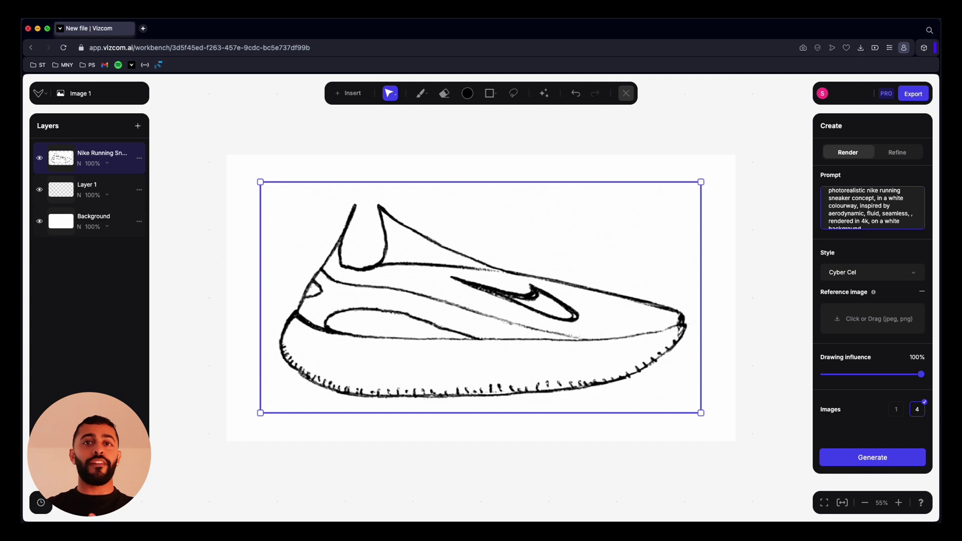
pyautogui.write('knitted upper, foam sole')
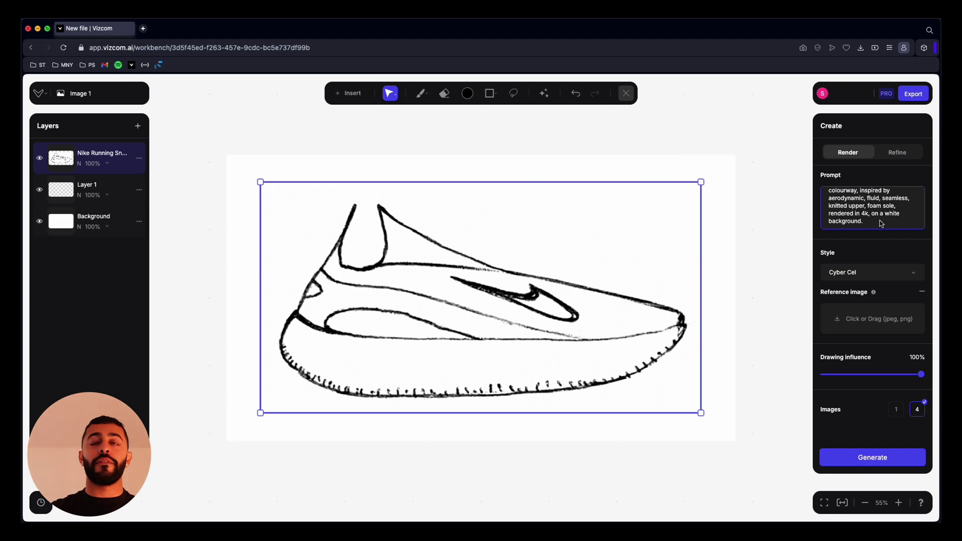
# Generate renders of the sketch using the Vizcom General style and 90% drawing influence.
pyautogui.click(881, 272)
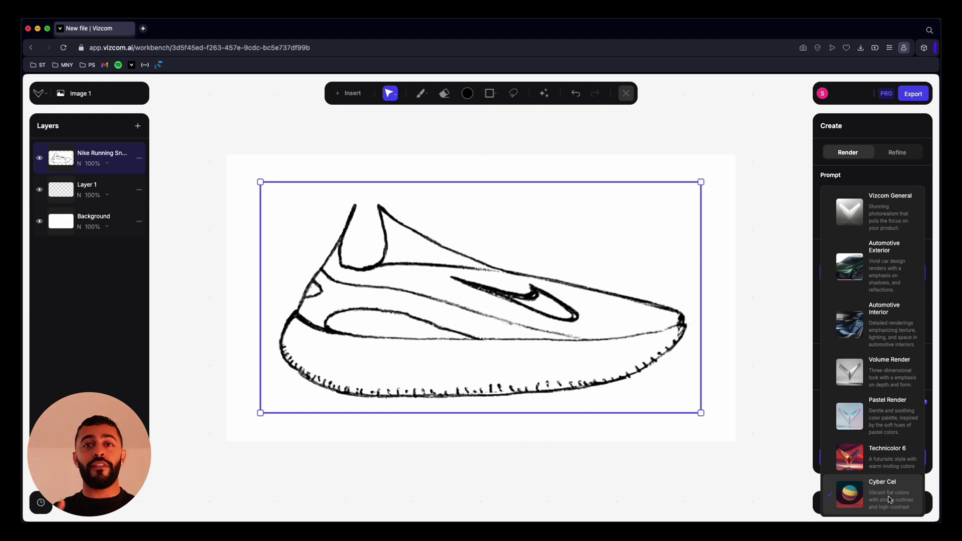
pyautogui.click(872, 216)
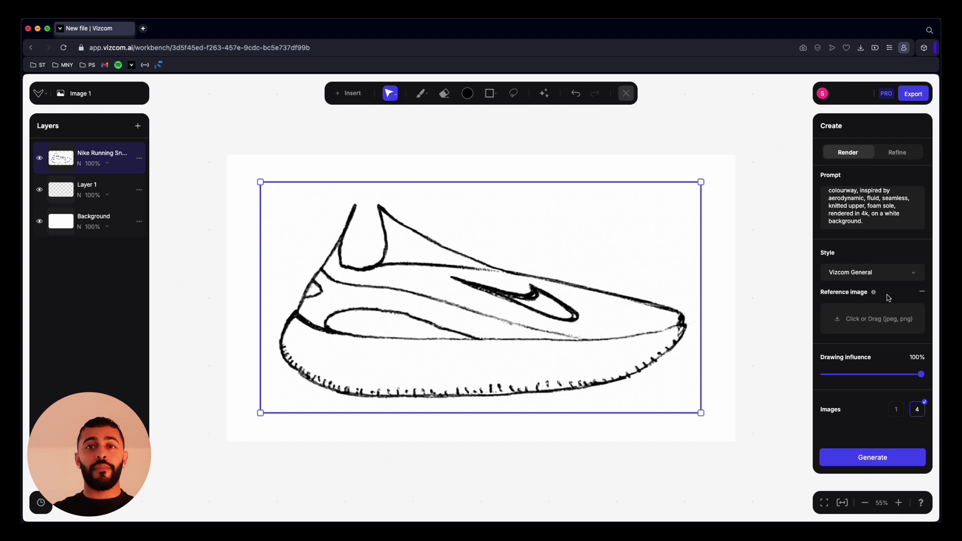
pyautogui.click(910, 376)
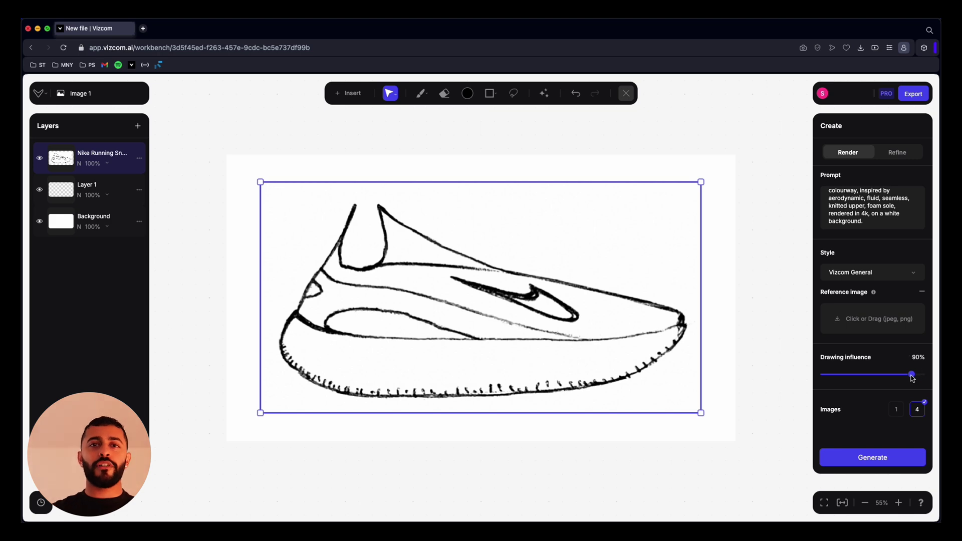
pyautogui.click(904, 456)
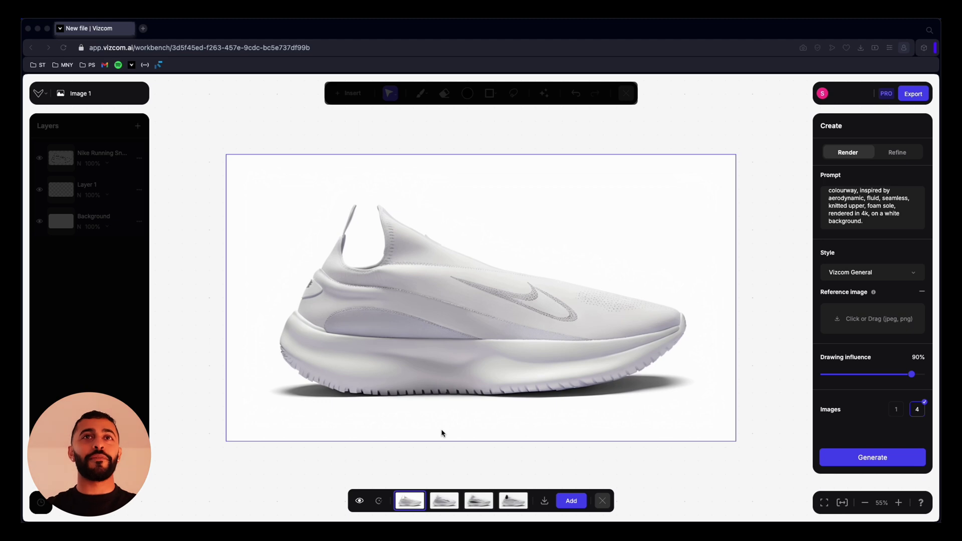
# Compare the generated sneaker renders with the original sketch and add the first render as a layer.
pyautogui.click(444, 501)
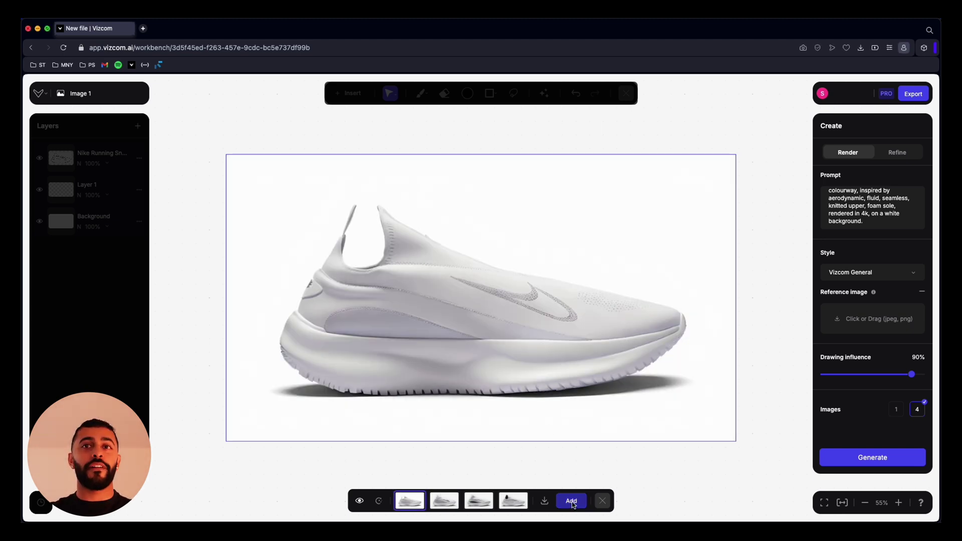
pyautogui.click(357, 503)
pyautogui.click(357, 503)
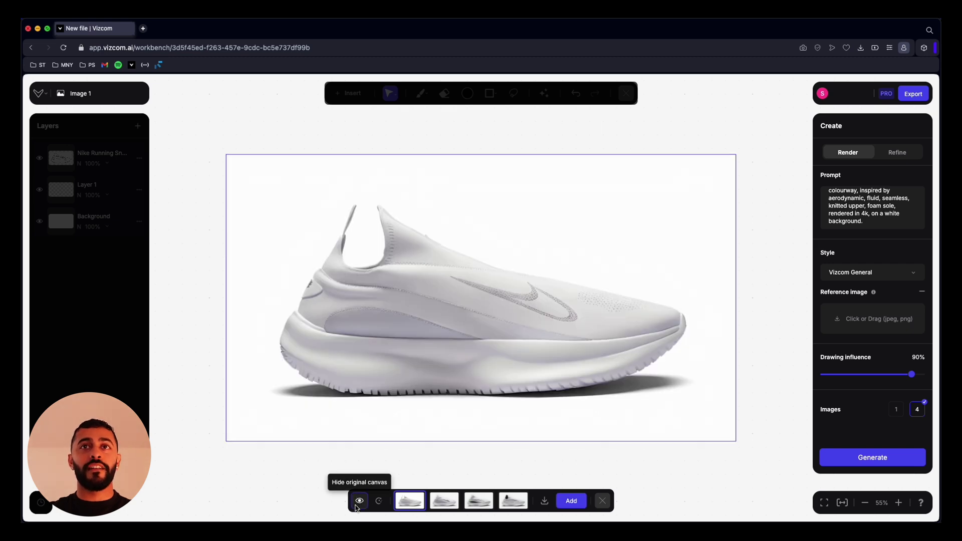
pyautogui.click(356, 503)
pyautogui.click(357, 503)
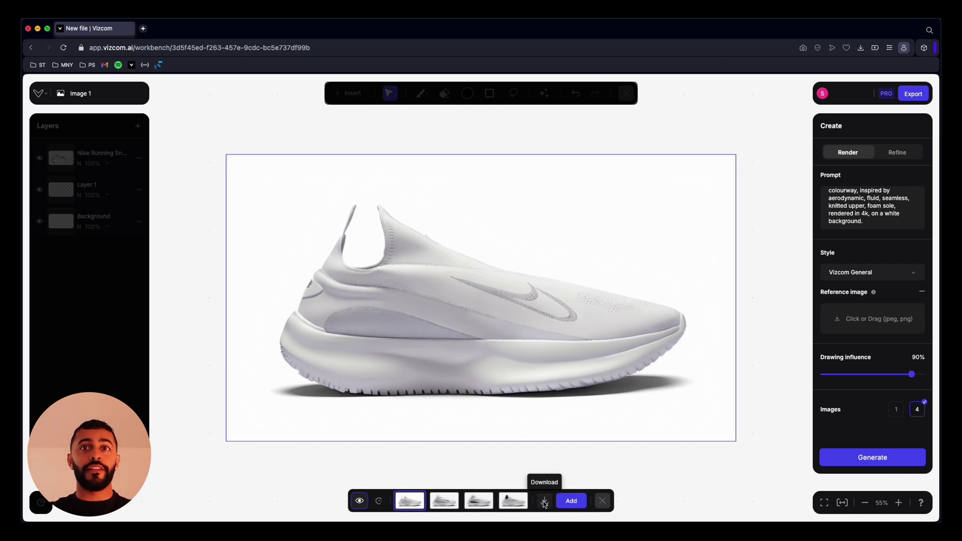
pyautogui.click(574, 502)
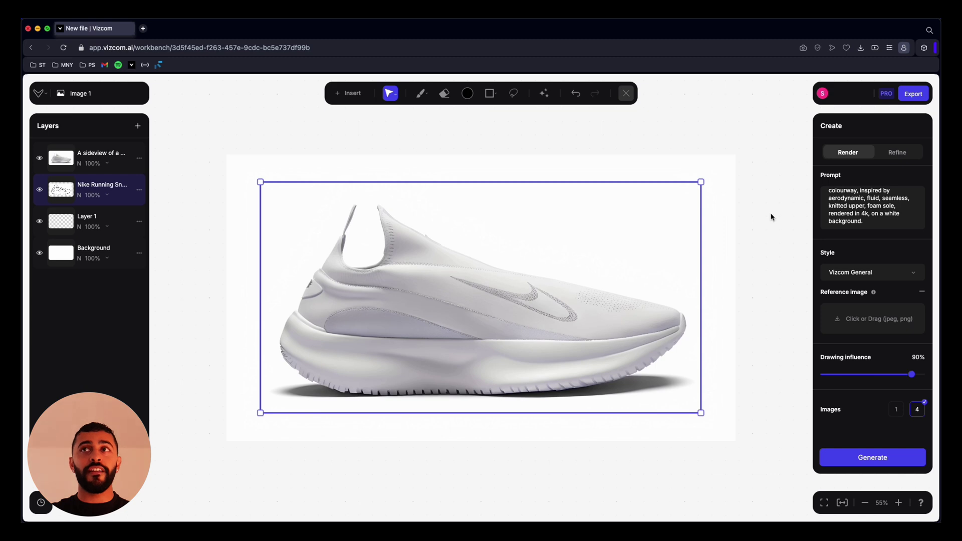
# Generate refined versions of the white sneaker render in Refine mode with the same prompt.
pyautogui.click(913, 154)
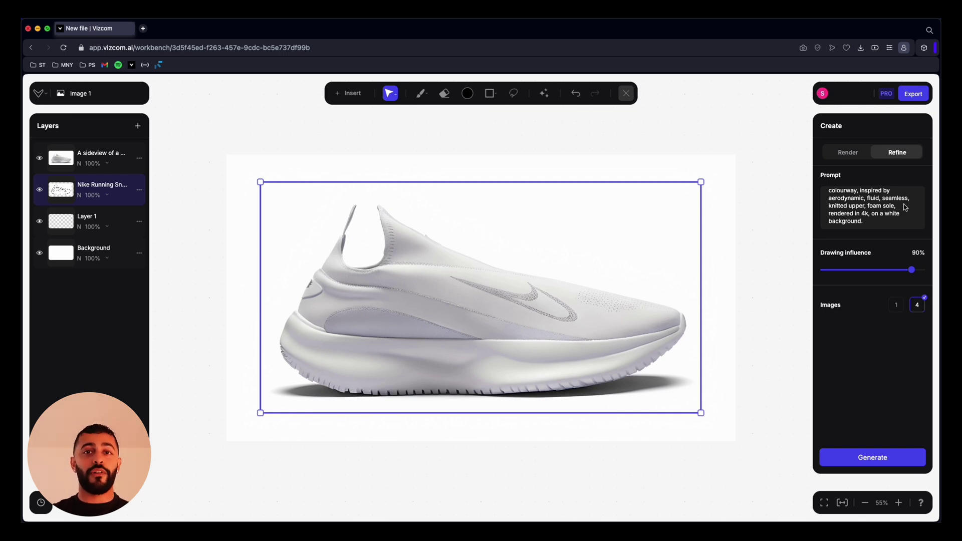
pyautogui.click(897, 457)
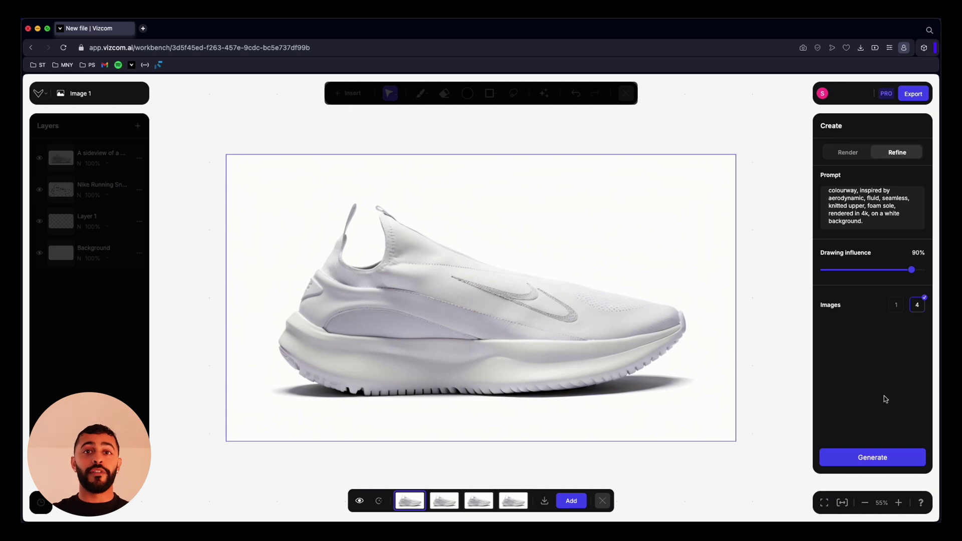
# Compare the refined sneaker variations with the original canvas and with one another.
pyautogui.click(359, 502)
pyautogui.click(359, 502)
pyautogui.click(359, 502)
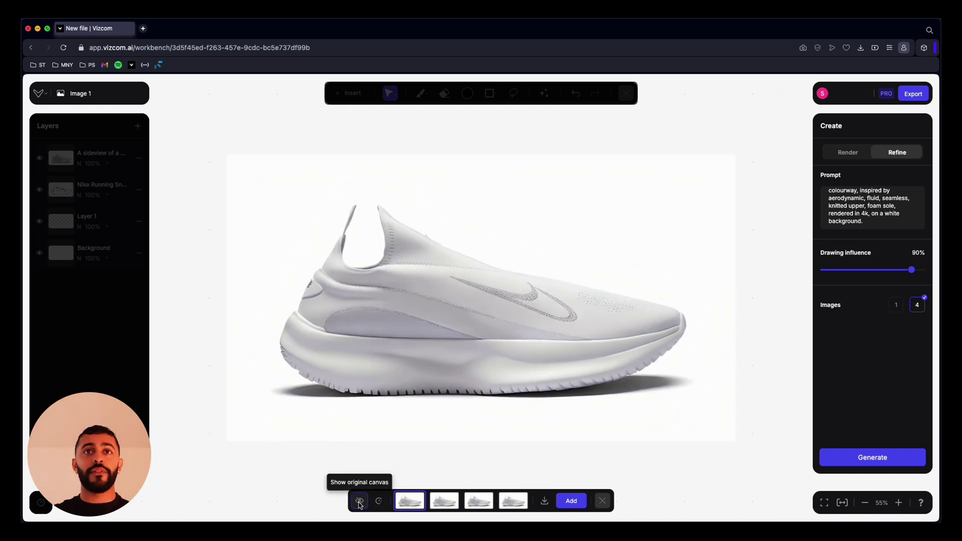
pyautogui.click(444, 501)
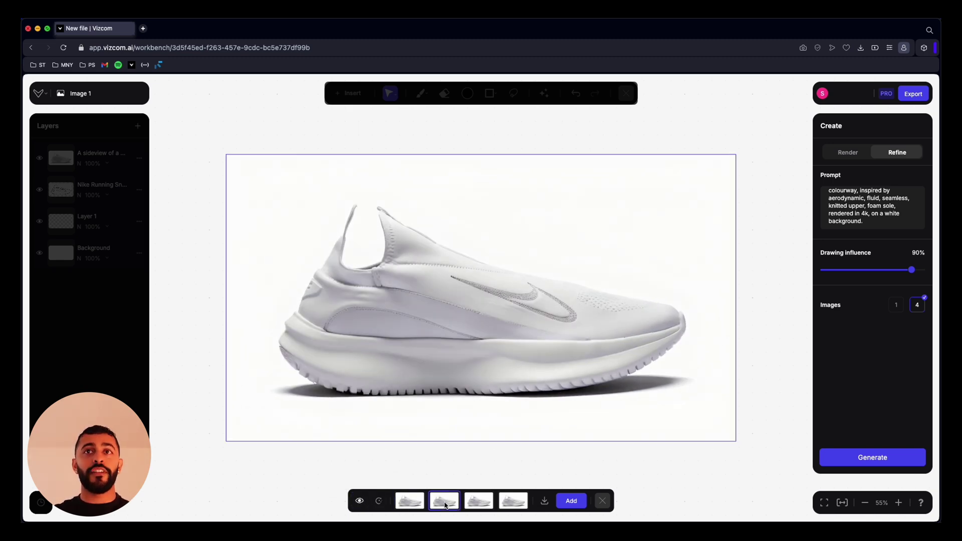
pyautogui.click(478, 502)
pyautogui.click(514, 503)
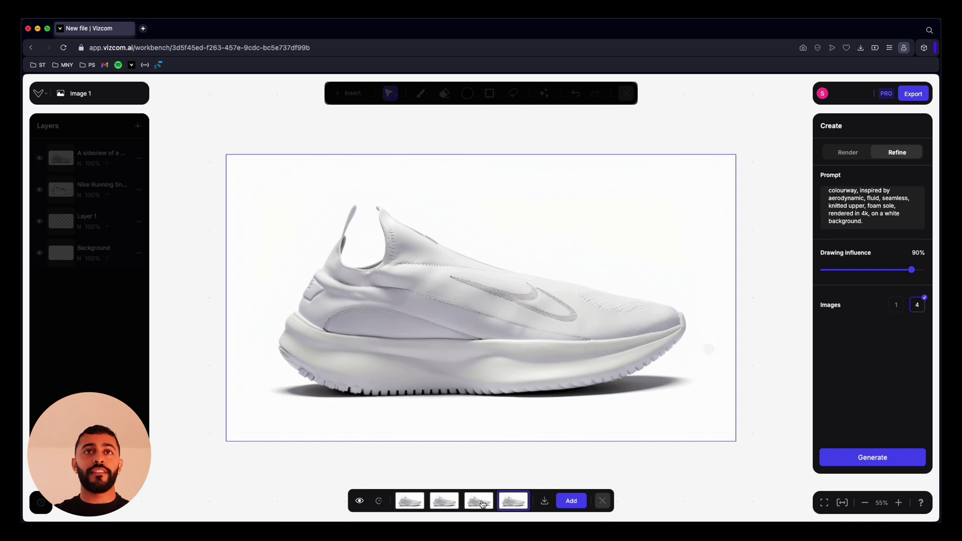
pyautogui.click(479, 502)
pyautogui.click(444, 501)
pyautogui.click(410, 501)
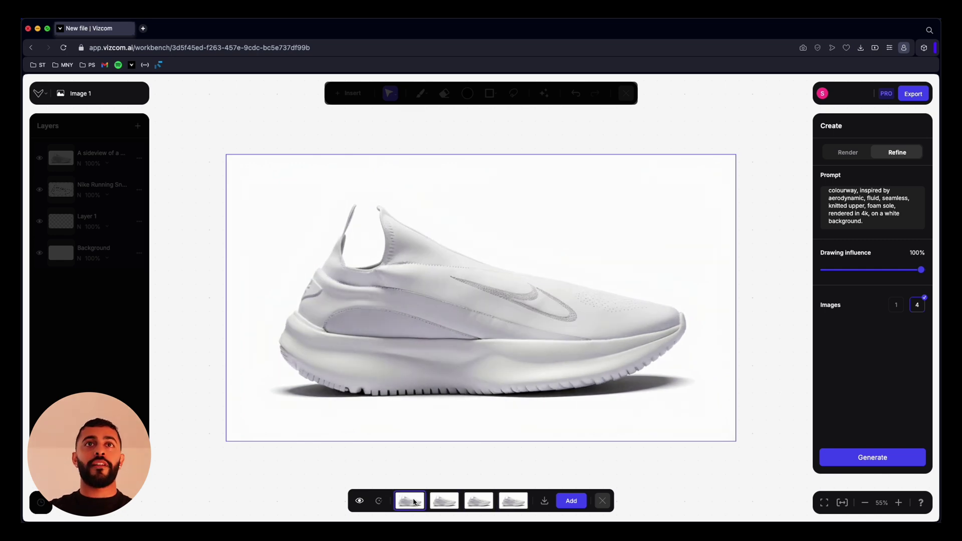
# Add the first refined white sneaker render as a layer and close the results.
pyautogui.click(572, 501)
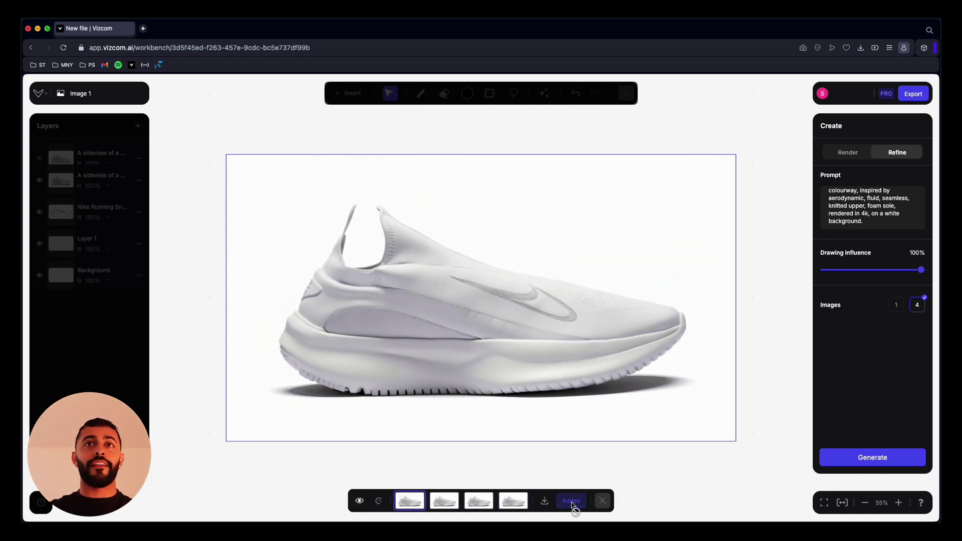
pyautogui.click(602, 501)
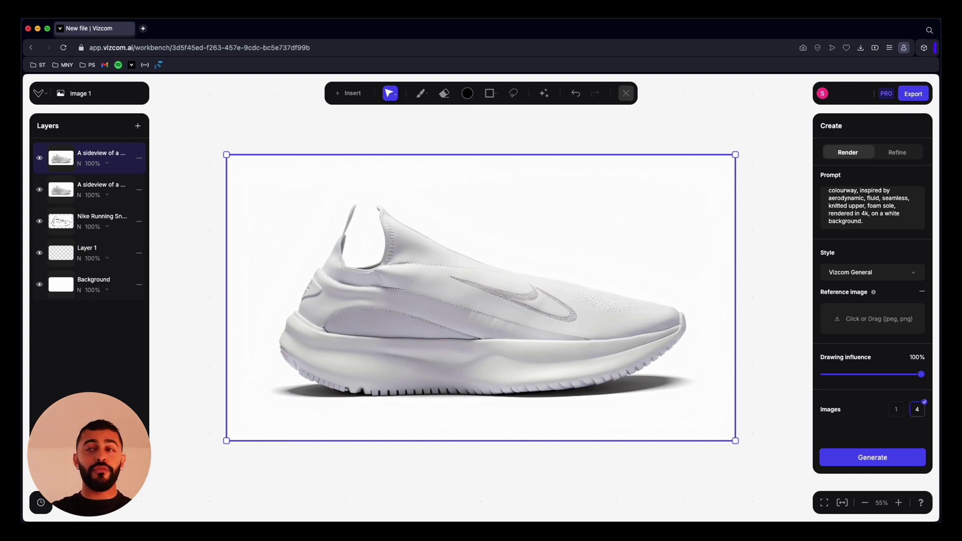
# Search Google in a new browser tab for a pink Nike running shoe and screenshot the Zoom Fly 5 image.
pyautogui.press('super+t')
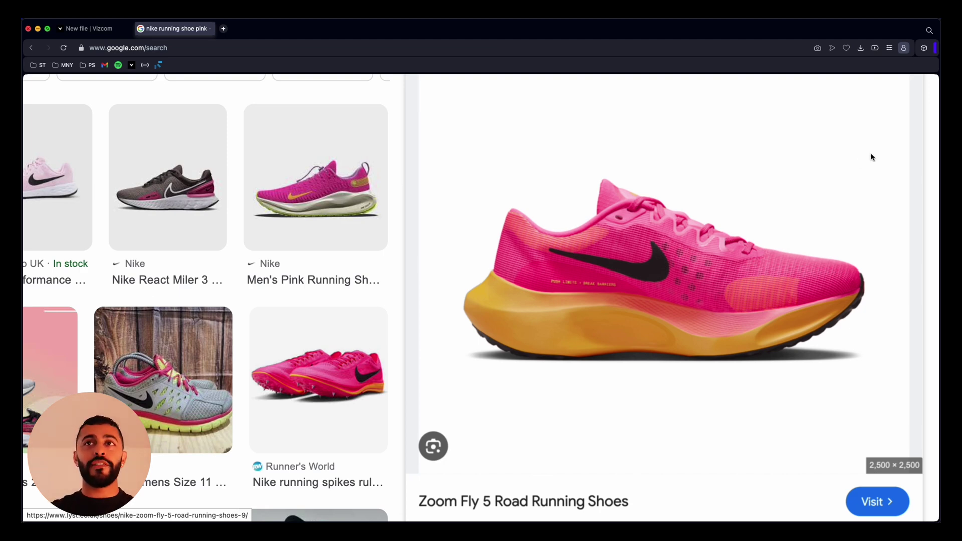
pyautogui.press('super+shift+4')
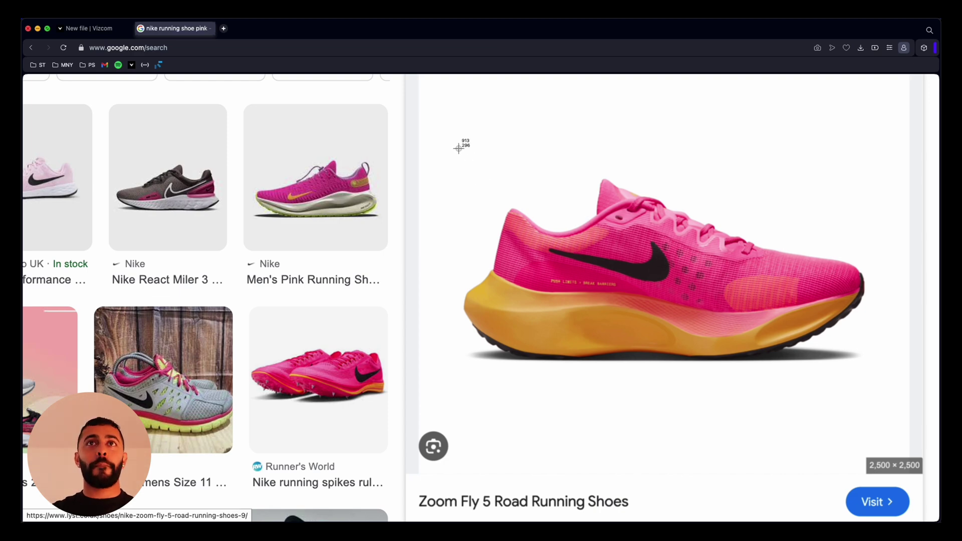
pyautogui.moveTo(458, 146); pyautogui.dragTo(874, 386)
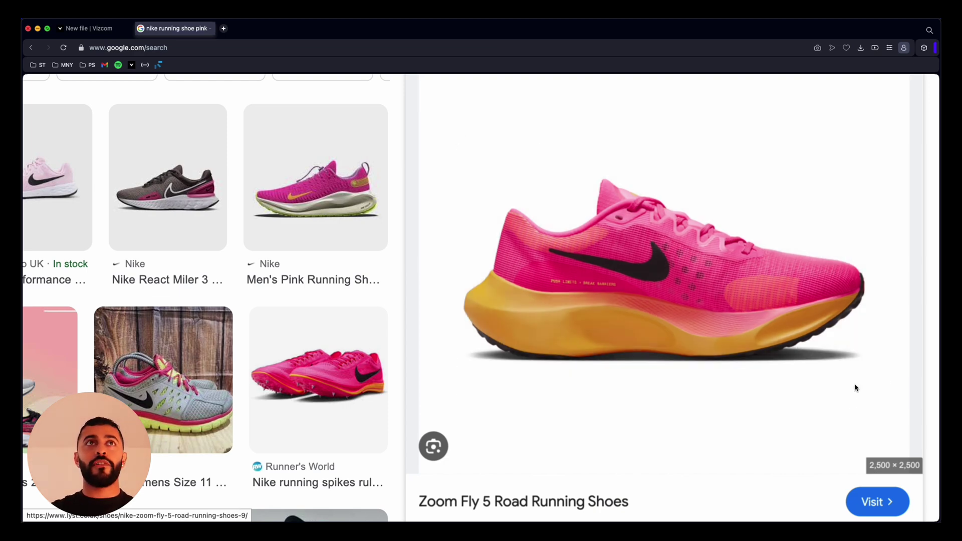
# Back in Vizcom, load the shoe screenshot as reference image at 100% influence and generate renders at 100% drawing influence.
pyautogui.click(88, 30)
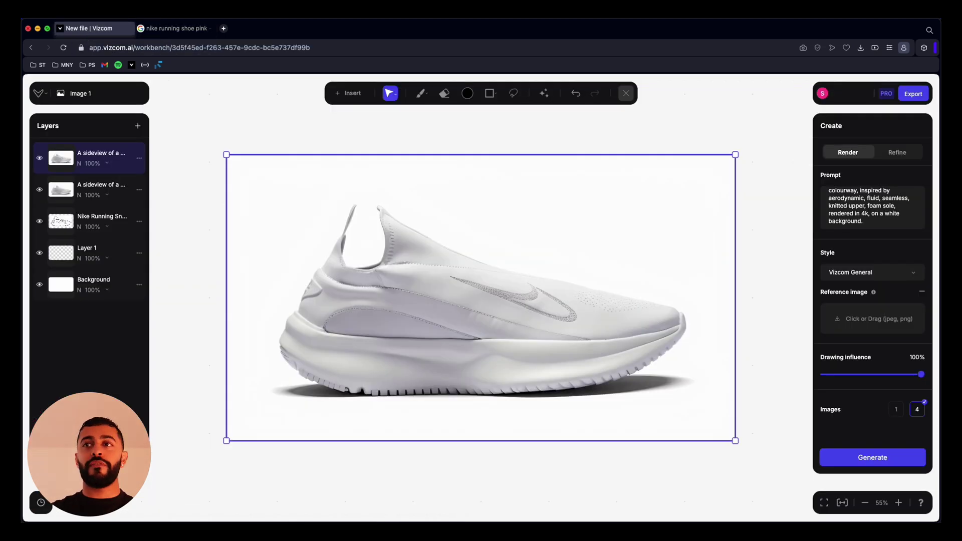
pyautogui.moveTo(811, 460); pyautogui.dragTo(855, 324)
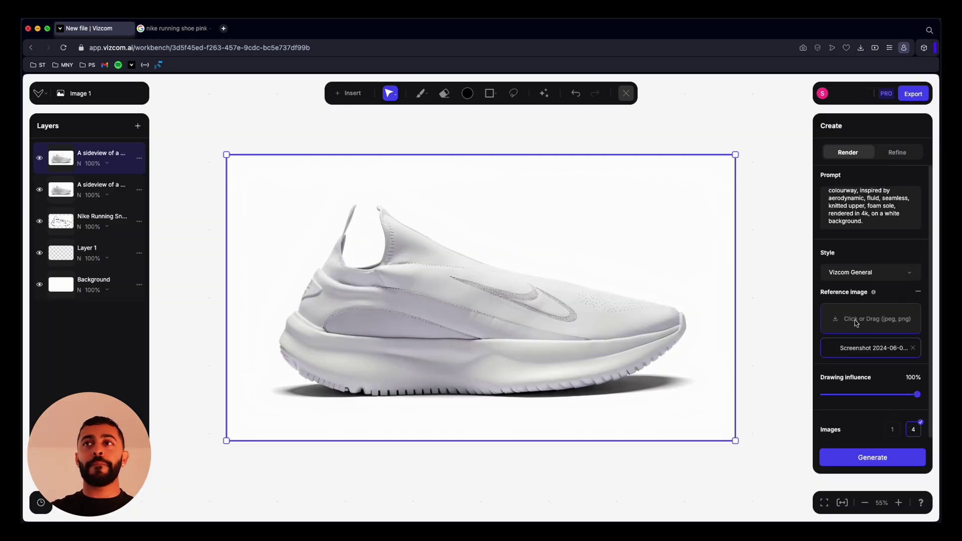
pyautogui.click(863, 348)
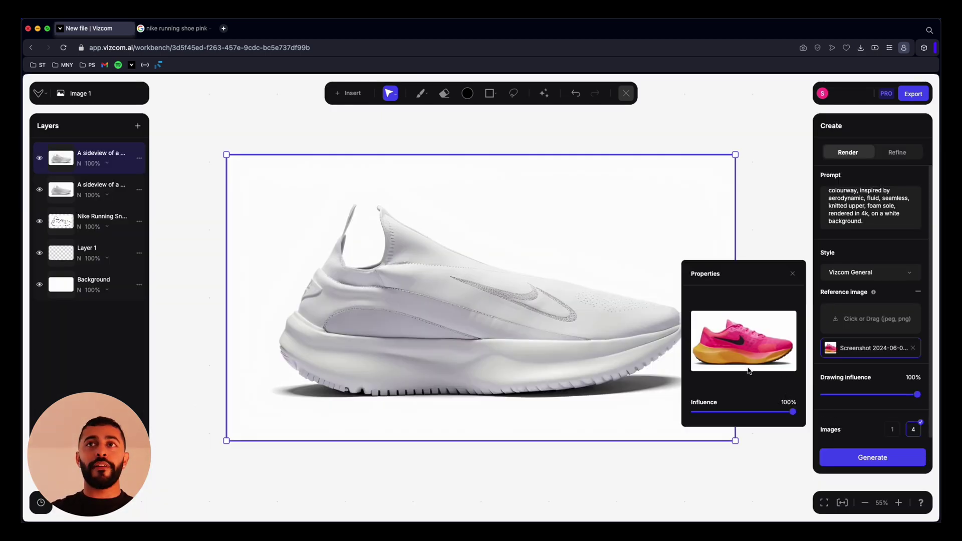
pyautogui.moveTo(793, 412)
pyautogui.mouseDown()
pyautogui.moveTo(690, 417)
pyautogui.moveTo(794, 414)
pyautogui.mouseUp()
pyautogui.click(881, 458)
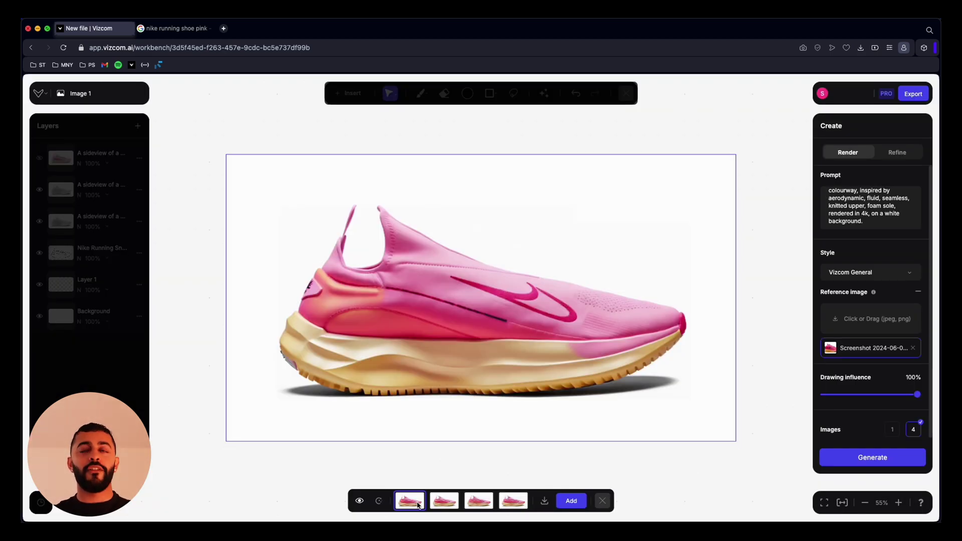
# Compare the pink renders, regenerating them at 90% drawing influence, and add the third new result as a layer.
pyautogui.click(449, 501)
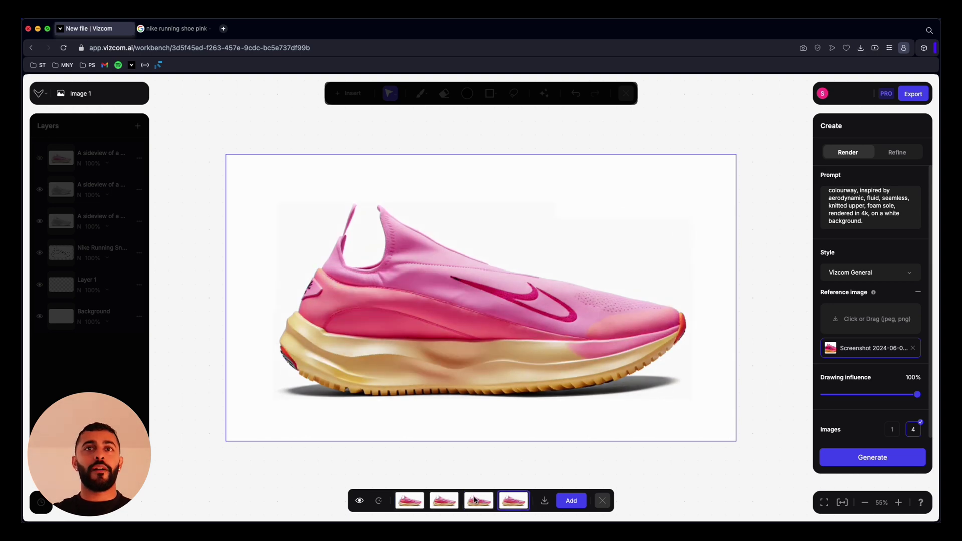
pyautogui.click(423, 500)
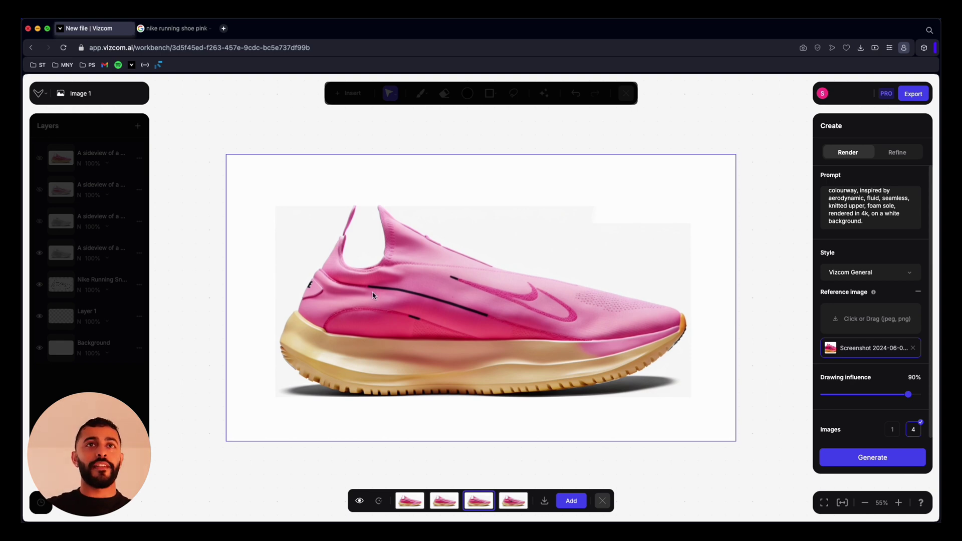
pyautogui.click(828, 352)
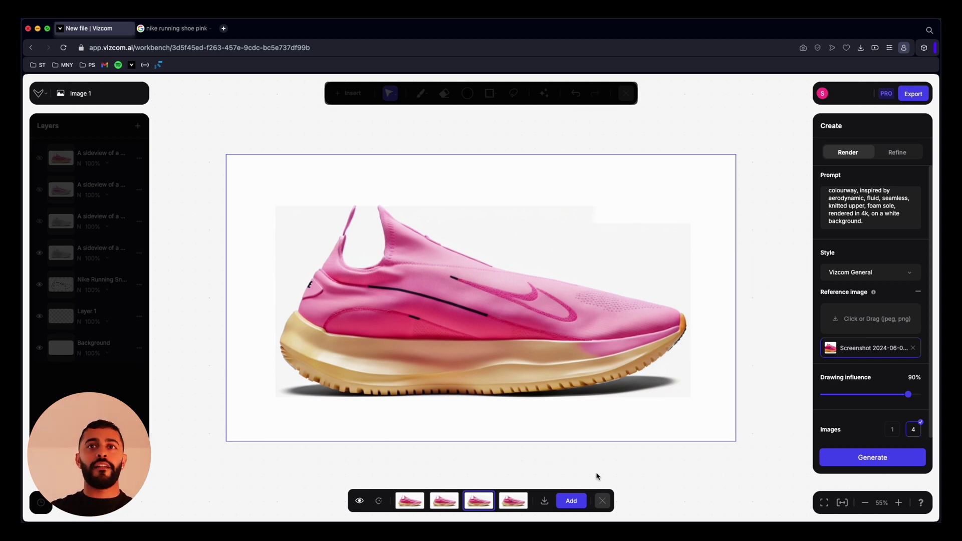
pyautogui.click(571, 501)
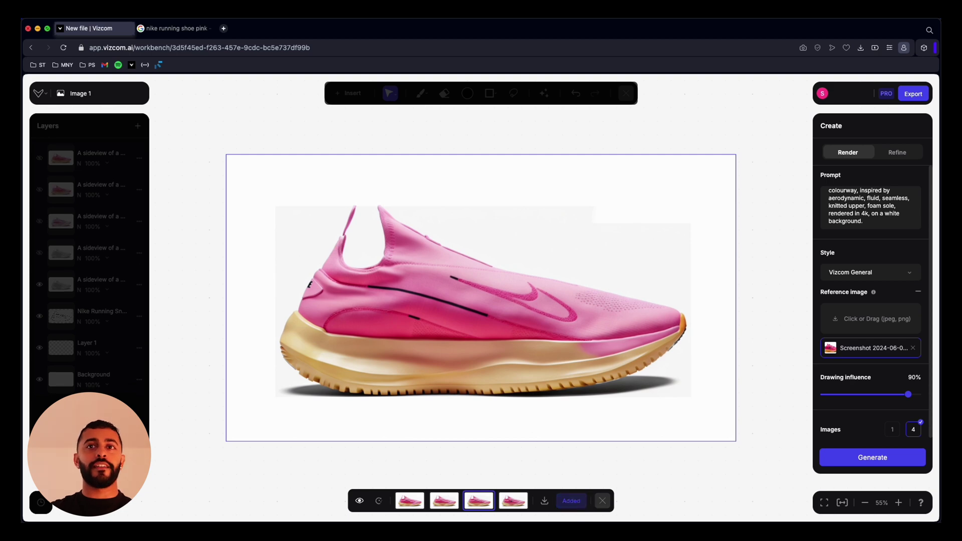
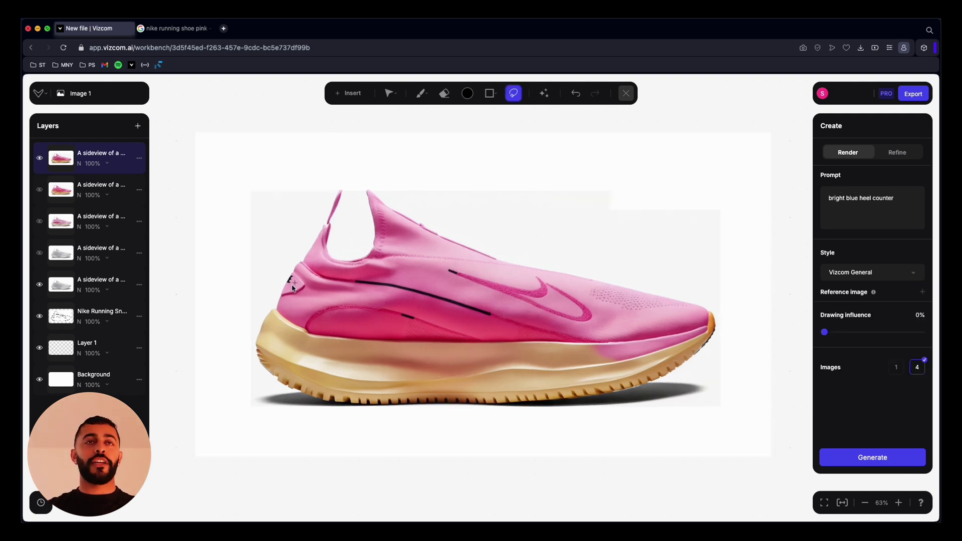
# Lasso the small patch on the sneaker's heel and set the prompt to "bright blue heel counter".
pyautogui.scroll(10, 279, 287)
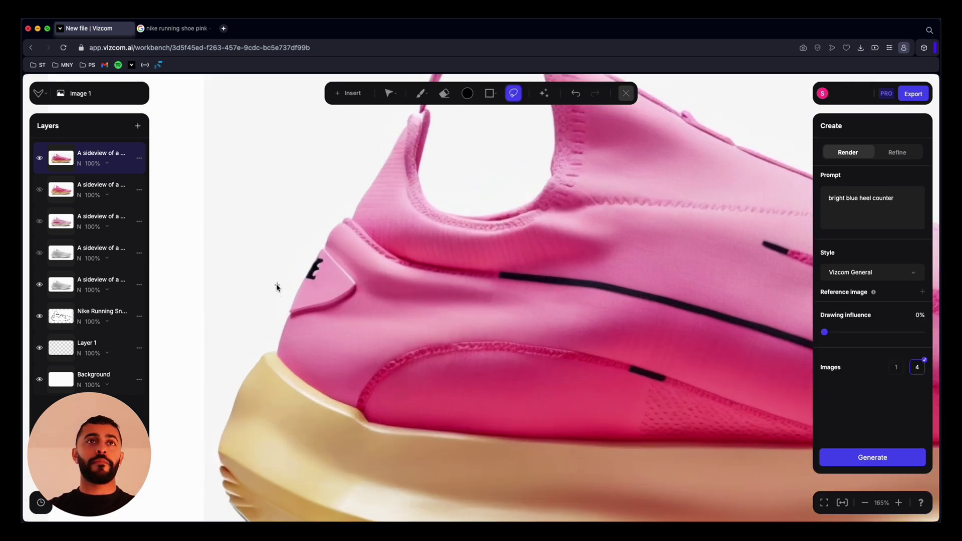
pyautogui.moveTo(396, 205)
pyautogui.mouseDown()
pyautogui.moveTo(399, 192)
pyautogui.moveTo(332, 312)
pyautogui.mouseUp()
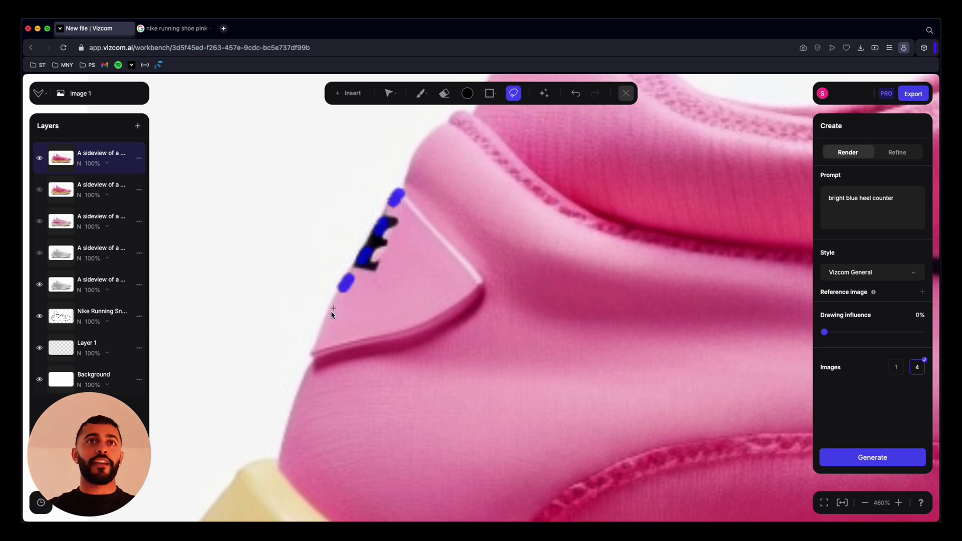
pyautogui.moveTo(317, 346); pyautogui.dragTo(316, 357)
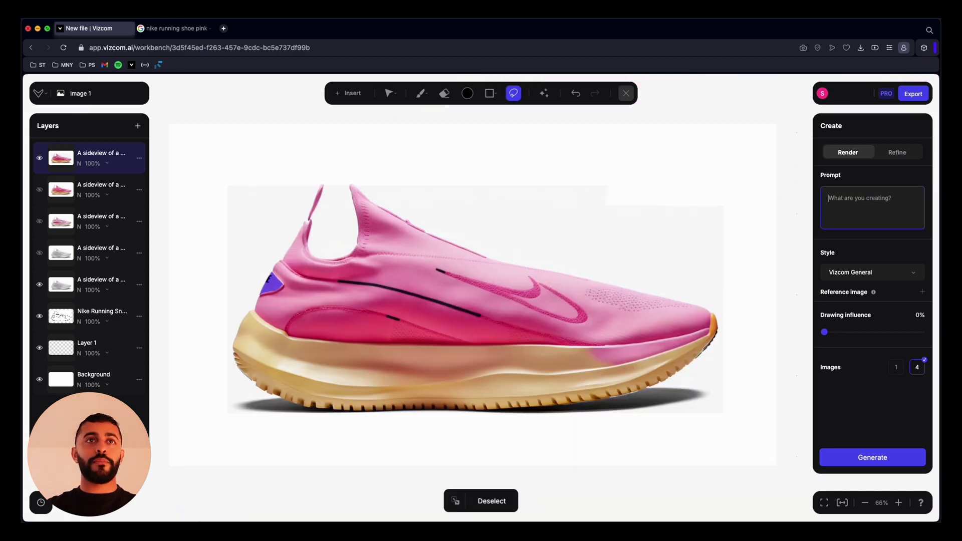
pyautogui.write('br')
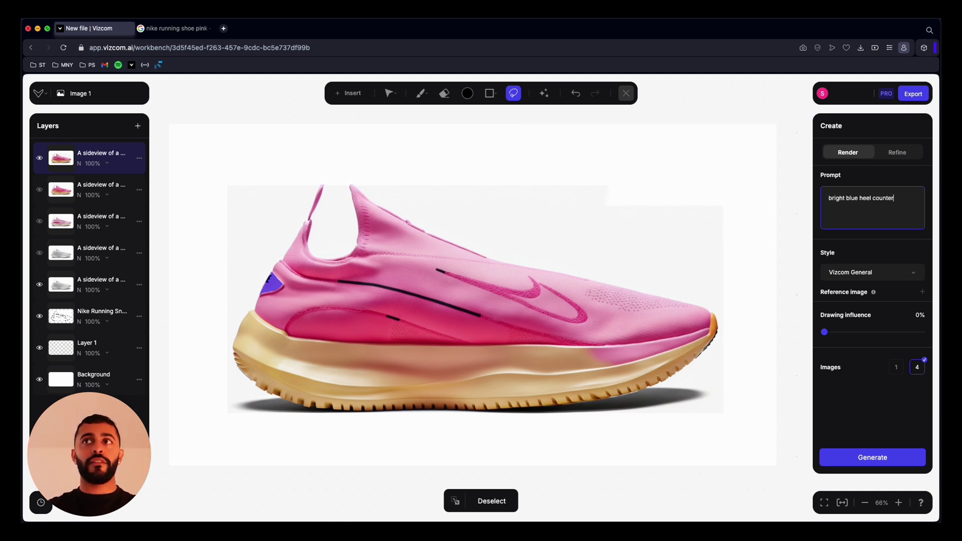
pyautogui.write('ight blue heel counter')
pyautogui.press('super+v')
pyautogui.click(852, 350)
pyautogui.moveTo(747, 412); pyautogui.dragTo(746, 417)
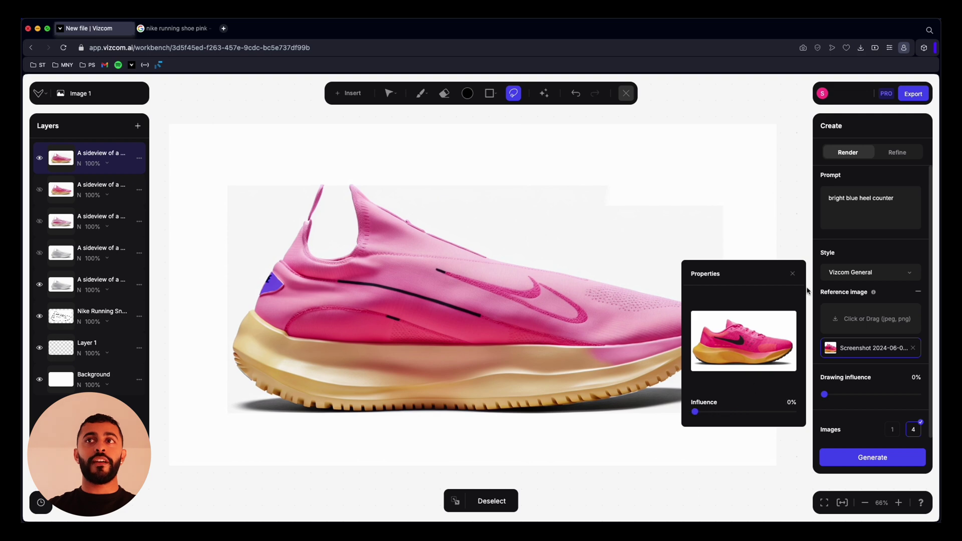
pyautogui.click(792, 273)
pyautogui.click(917, 292)
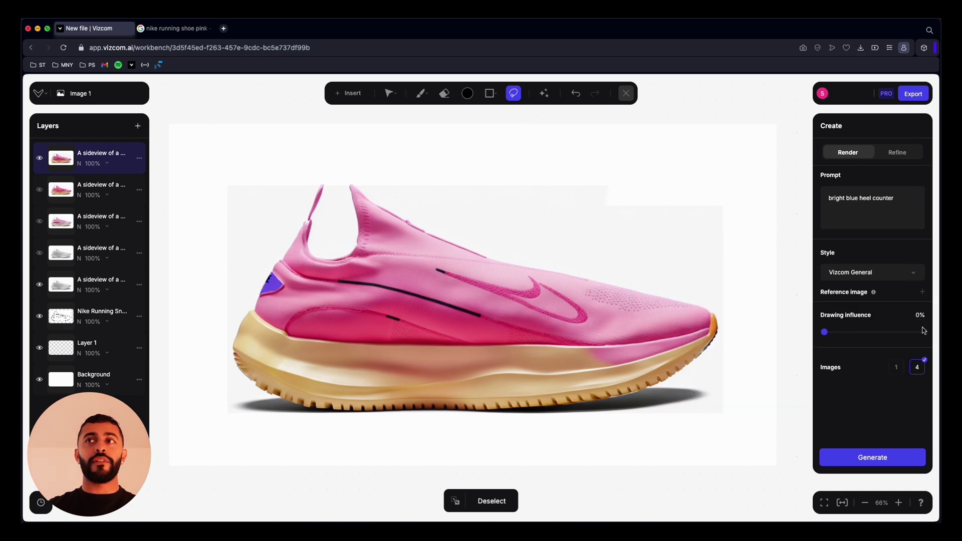
# Generate the blue heel counter at 0% drawing influence and add the second result as a layer.
pyautogui.click(898, 460)
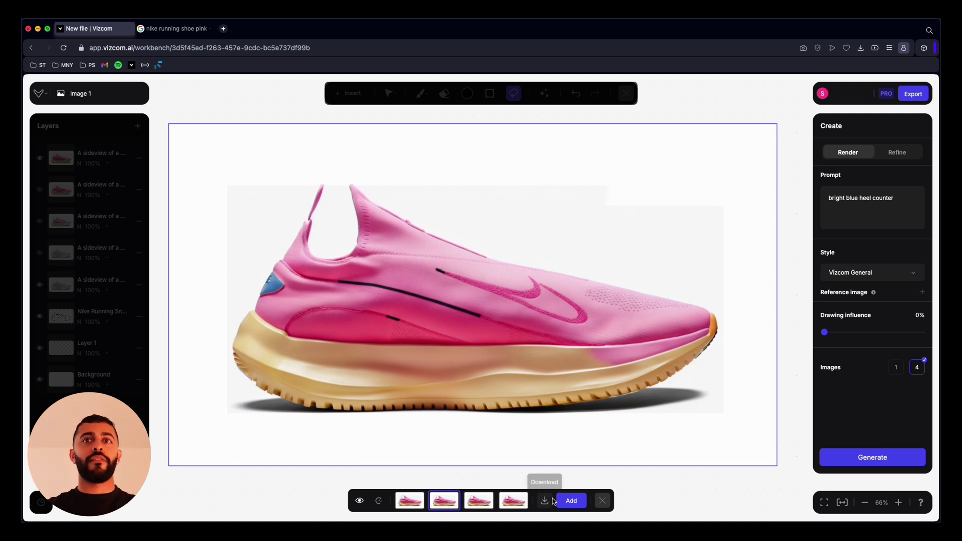
pyautogui.click(571, 500)
pyautogui.click(602, 500)
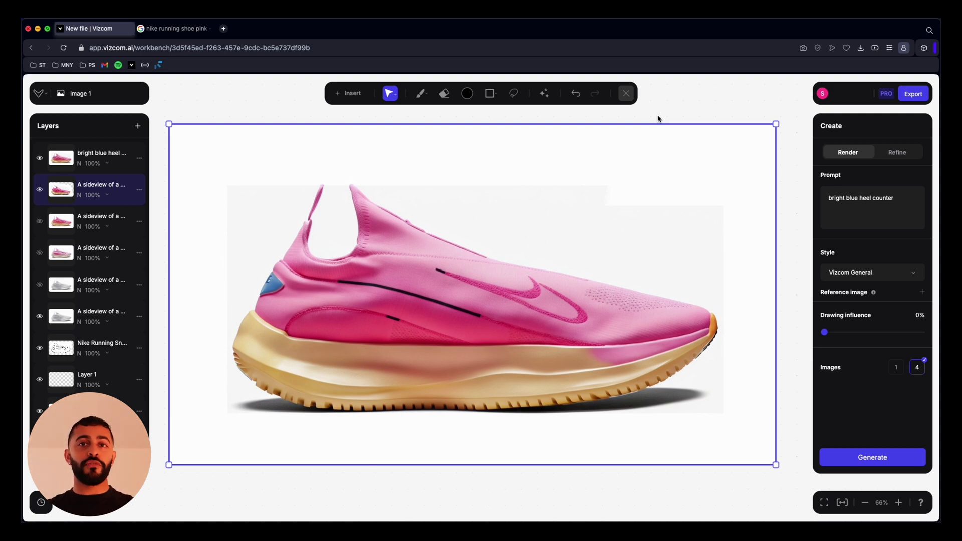
# Brush a short black line on the sneaker's toe area, just above the sole.
pyautogui.click(426, 97)
pyautogui.click(427, 97)
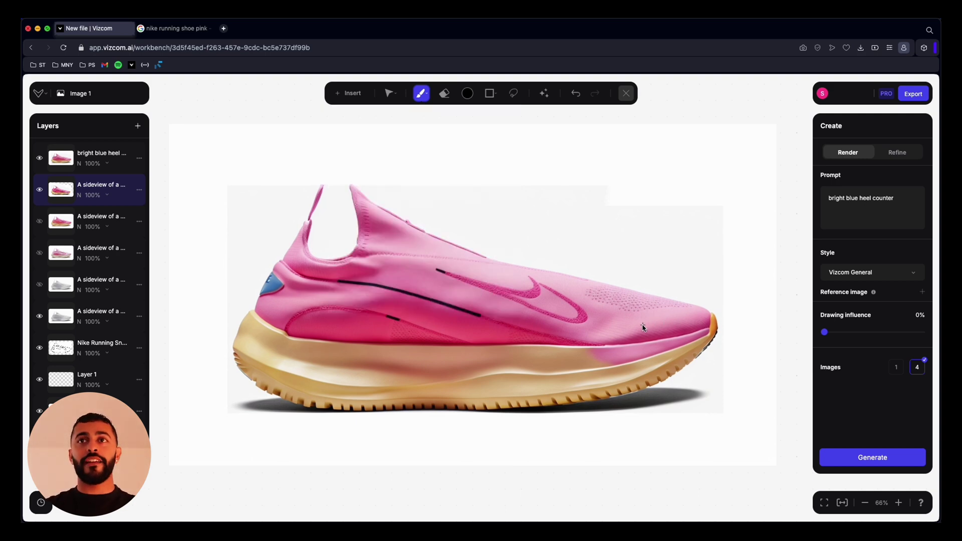
pyautogui.moveTo(681, 319); pyautogui.dragTo(665, 322)
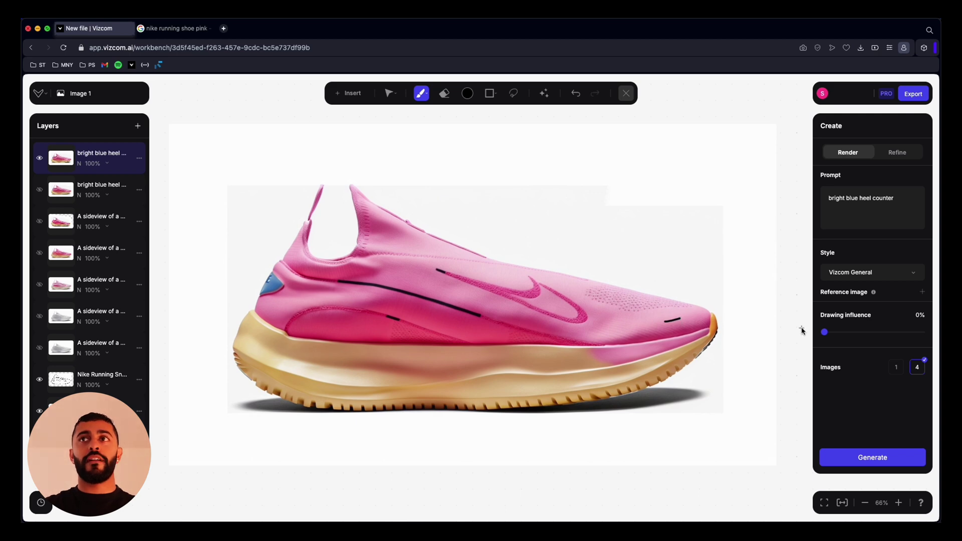
# Restore the full white-colourway sneaker concept prompt and generate refinements in Refine mode at 100% drawing influence.
pyautogui.click(871, 199)
pyautogui.hotkey('ctrl', 'a')
pyautogui.hotkey('ctrl', 'v')
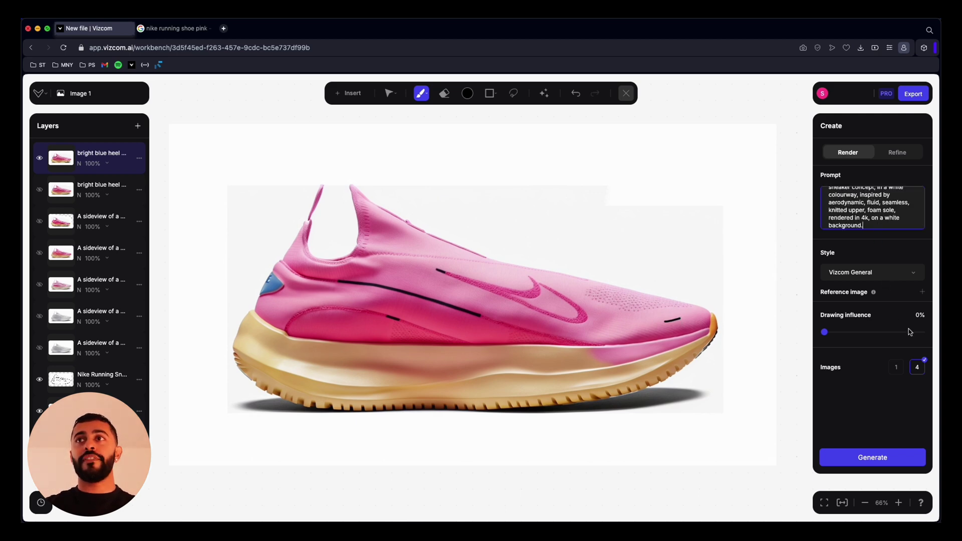
pyautogui.moveTo(912, 332); pyautogui.dragTo(925, 332)
pyautogui.click(896, 152)
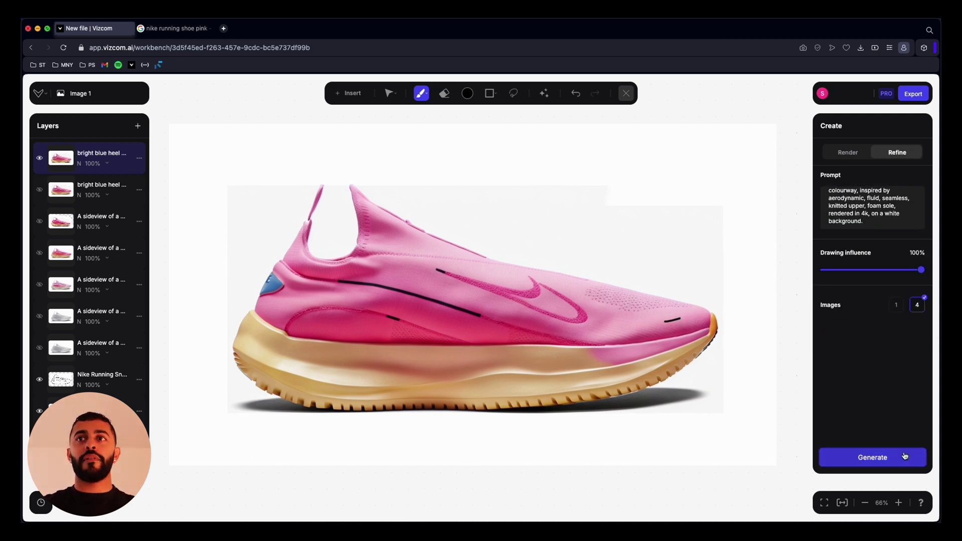
pyautogui.click(872, 457)
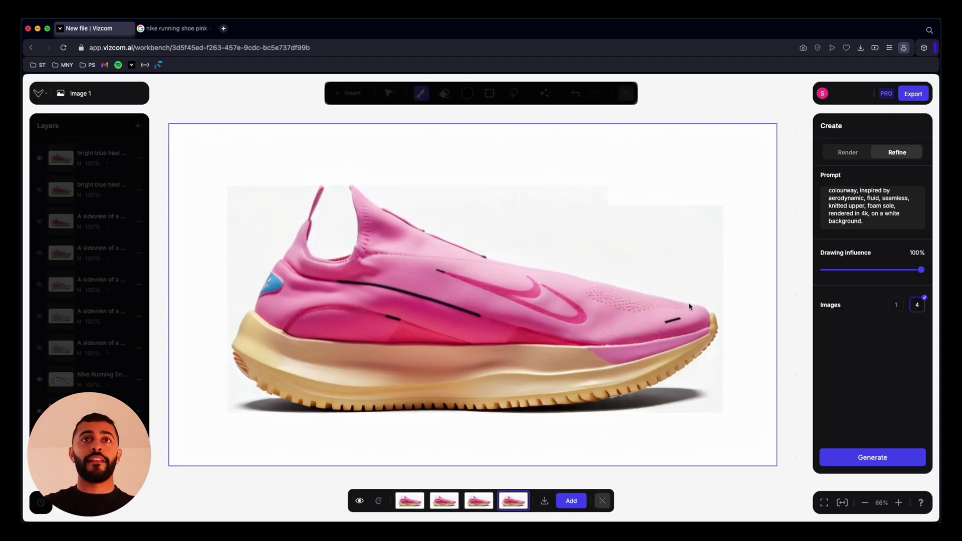
# Add the third refined result, with the small black swoosh on the toe, as a layer and close the results.
pyautogui.click(482, 505)
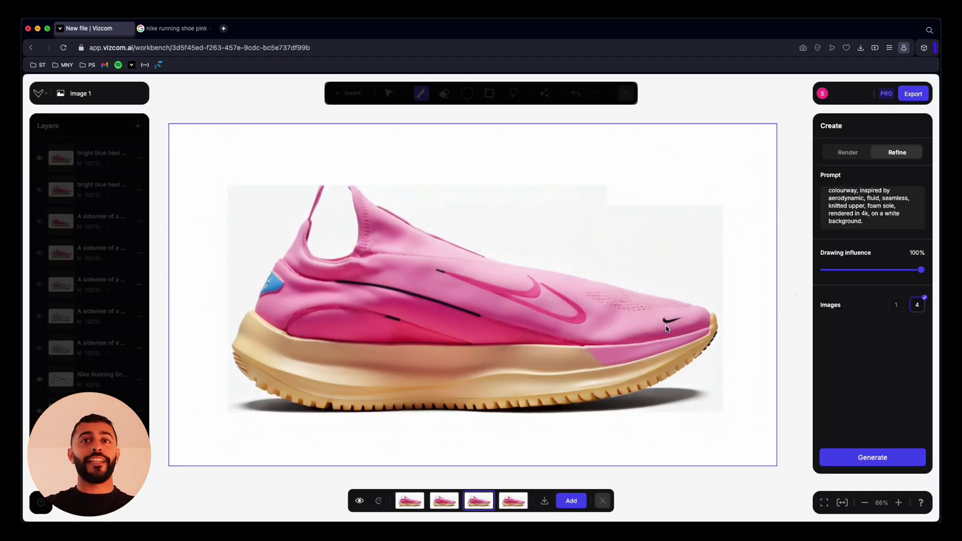
pyautogui.click(573, 501)
pyautogui.click(603, 502)
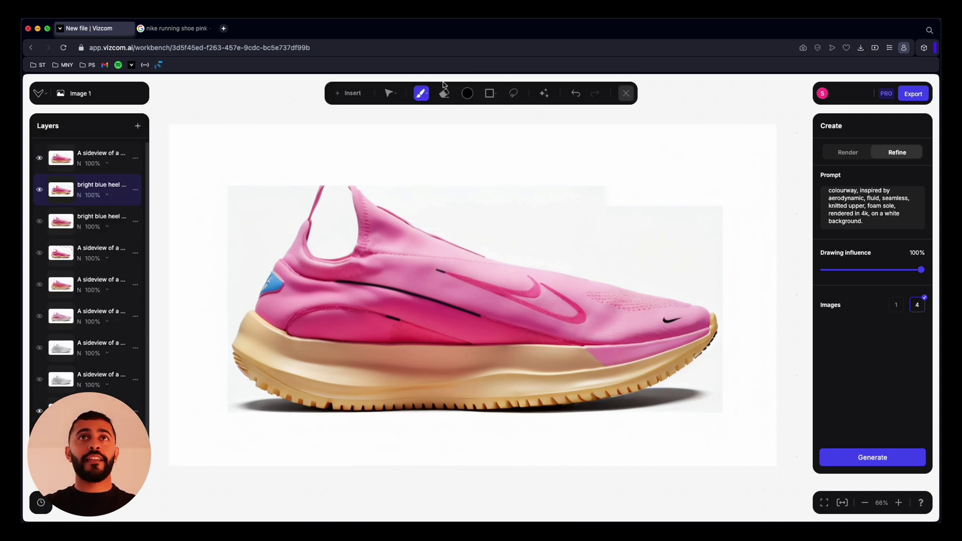
# Erase the thin pull strap above the heel collar on the newest sneaker layer.
pyautogui.click(444, 94)
pyautogui.click(510, 285)
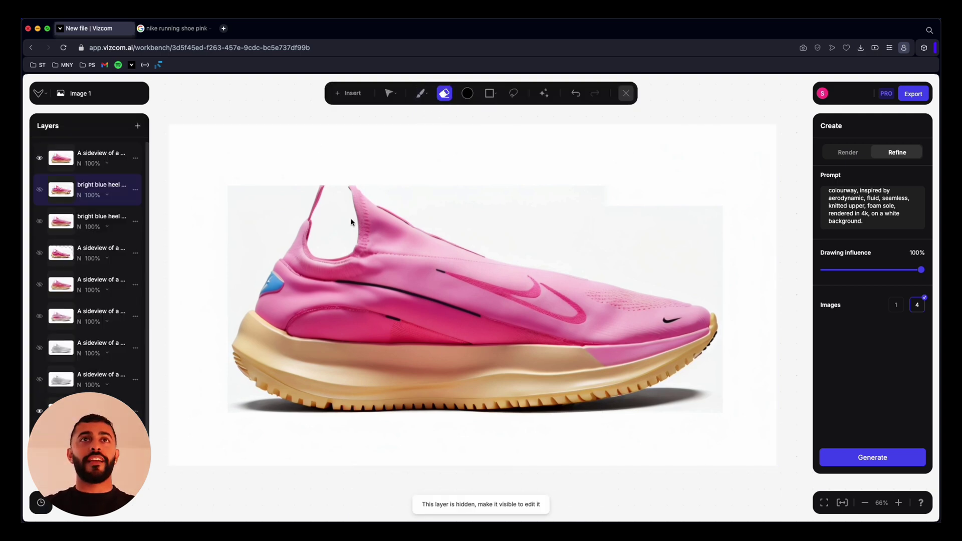
pyautogui.scroll(8, 302, 213)
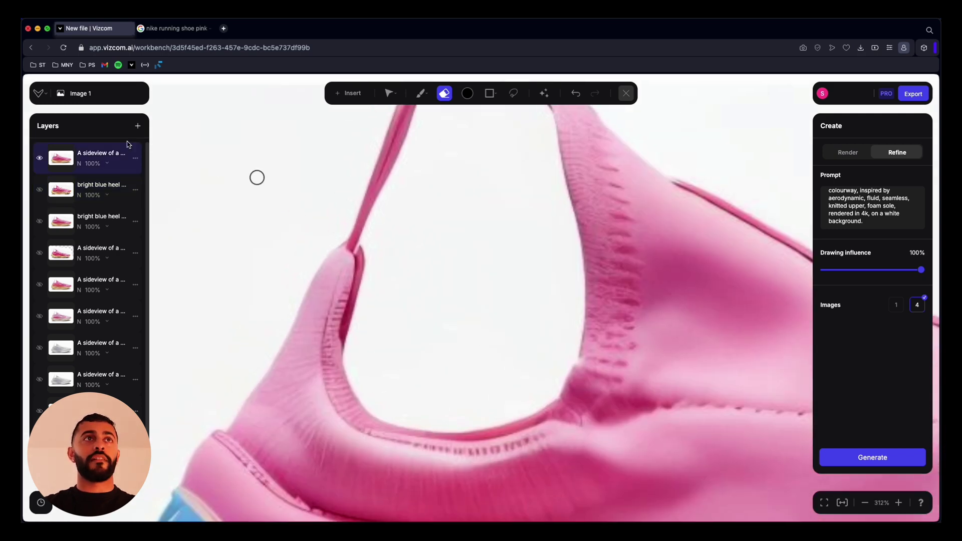
pyautogui.click(90, 158)
pyautogui.moveTo(348, 234)
pyautogui.mouseDown()
pyautogui.moveTo(357, 221)
pyautogui.moveTo(368, 202)
pyautogui.moveTo(361, 228)
pyautogui.moveTo(358, 201)
pyautogui.moveTo(391, 161)
pyautogui.moveTo(382, 186)
pyautogui.mouseUp()
pyautogui.hotkey('shift', '1')
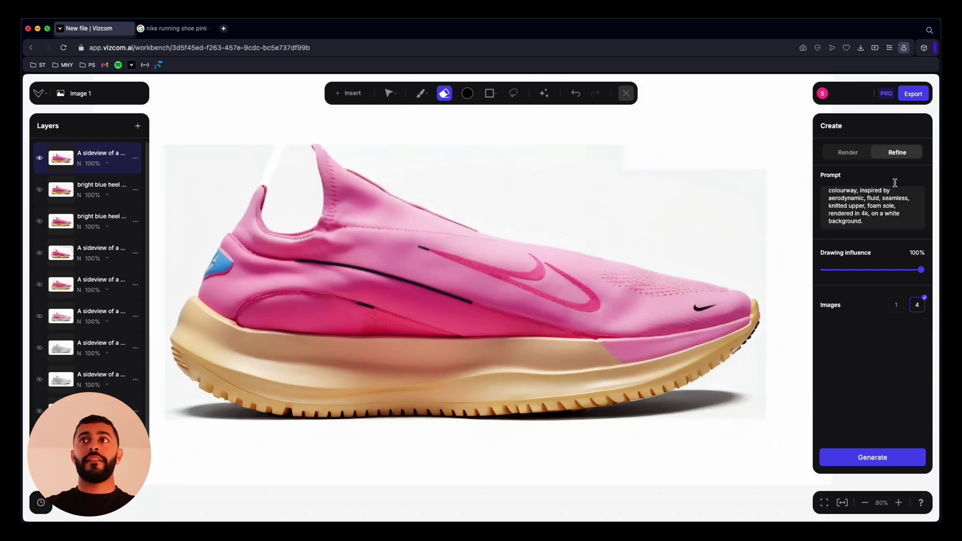
# Generate refinements of the strapless sneaker and add the first result as a layer.
pyautogui.click(897, 455)
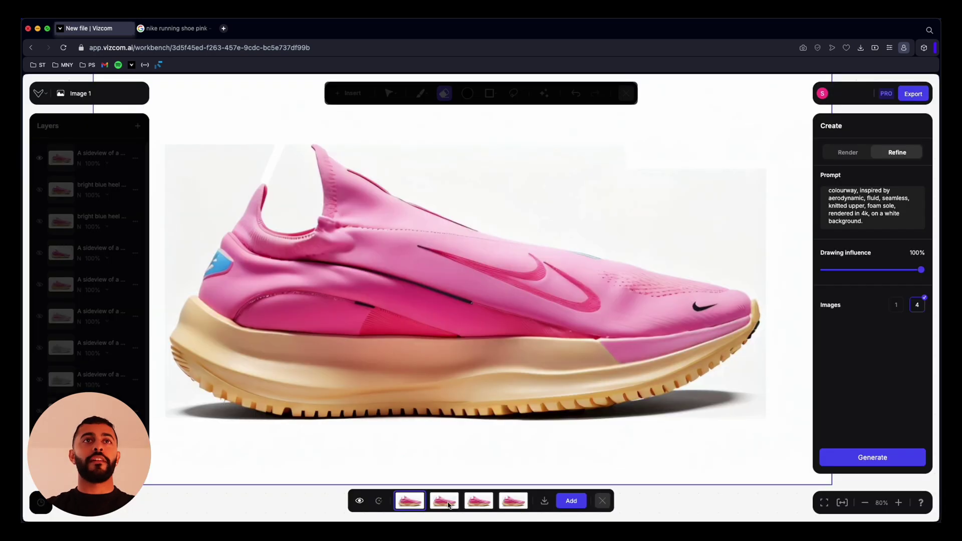
pyautogui.click(571, 498)
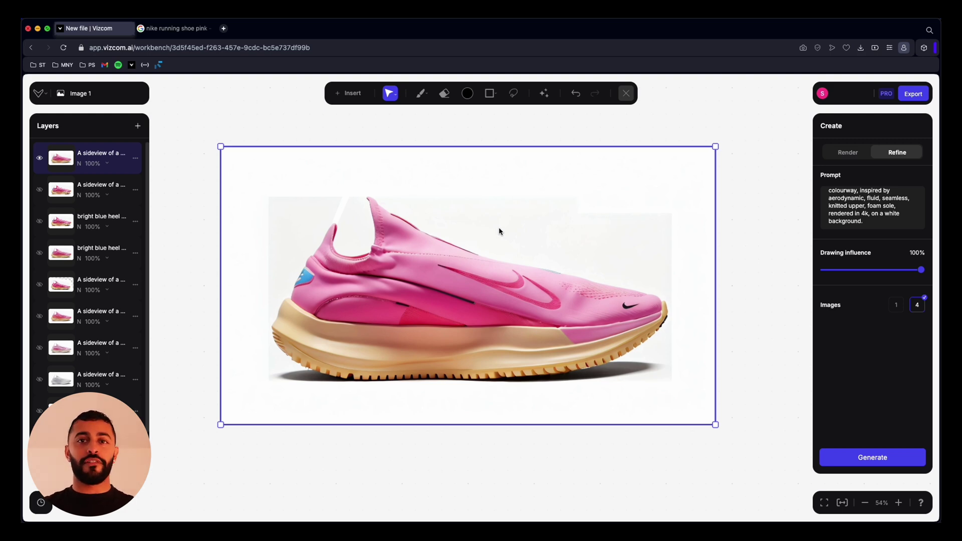
# Generate a 3D model from the refined pink sneaker render.
pyautogui.click(544, 94)
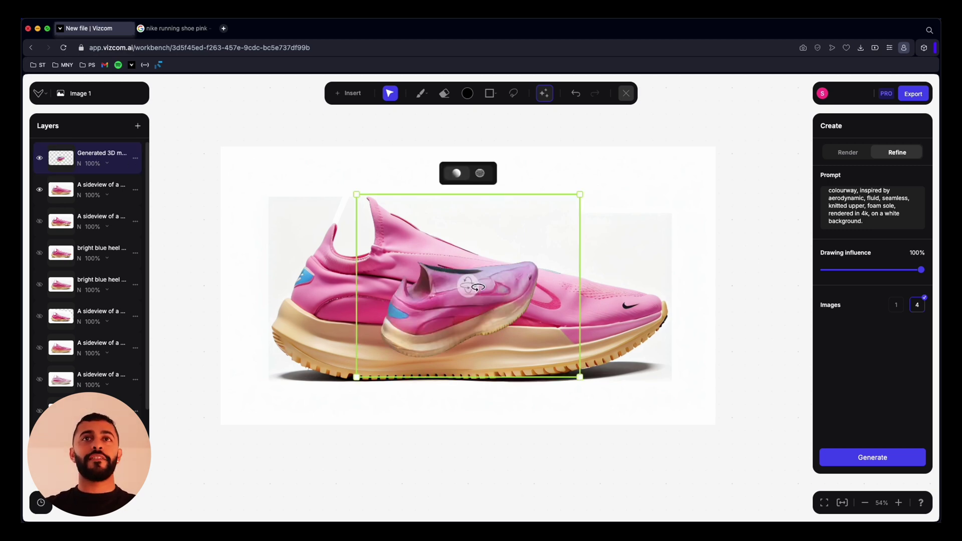
# Hide the flat pink sneaker render beneath the generated 3D model and orbit and enlarge the model into an angled view.
pyautogui.moveTo(477, 287); pyautogui.dragTo(501, 240)
pyautogui.click(39, 190)
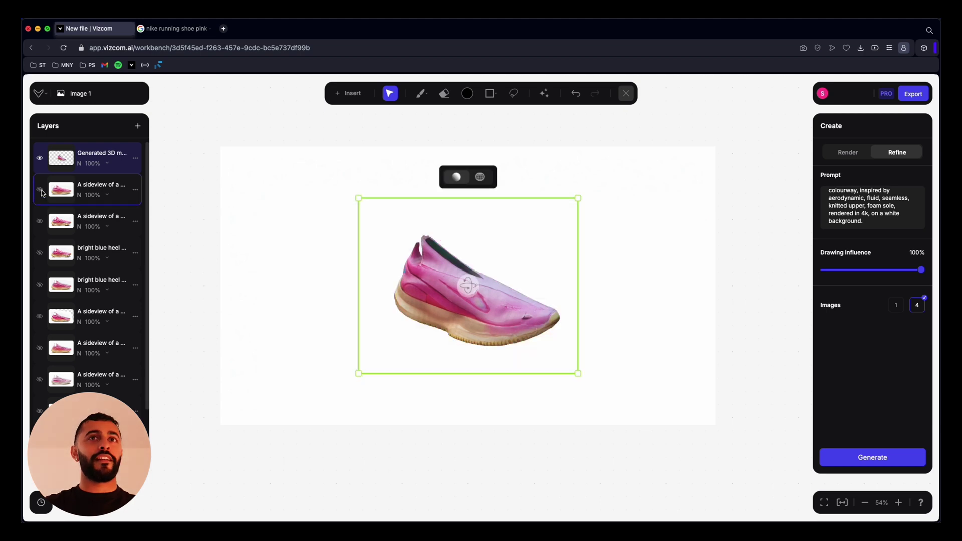
pyautogui.moveTo(476, 284); pyautogui.dragTo(560, 209)
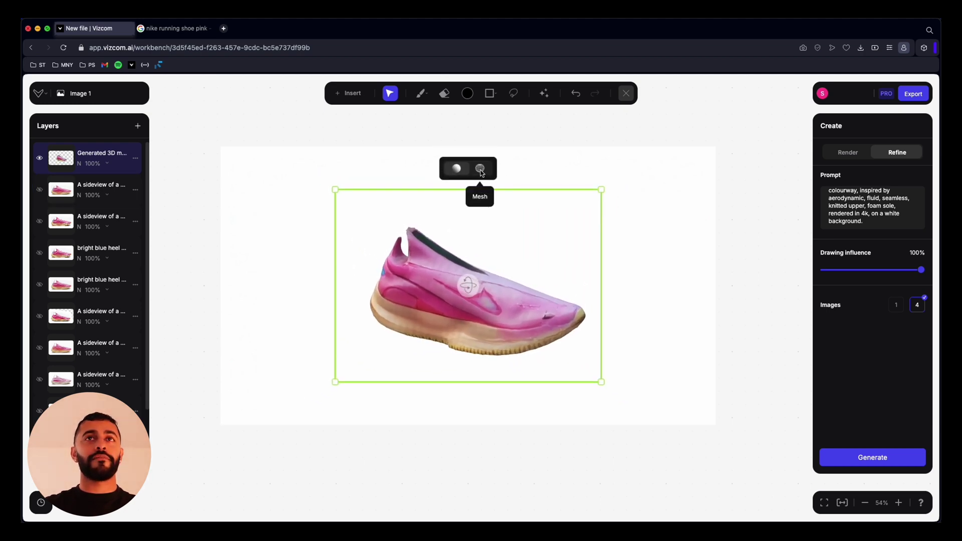
# Compare the 3D sneaker's mesh and texture displays, finishing on the texture display.
pyautogui.click(481, 169)
pyautogui.click(457, 168)
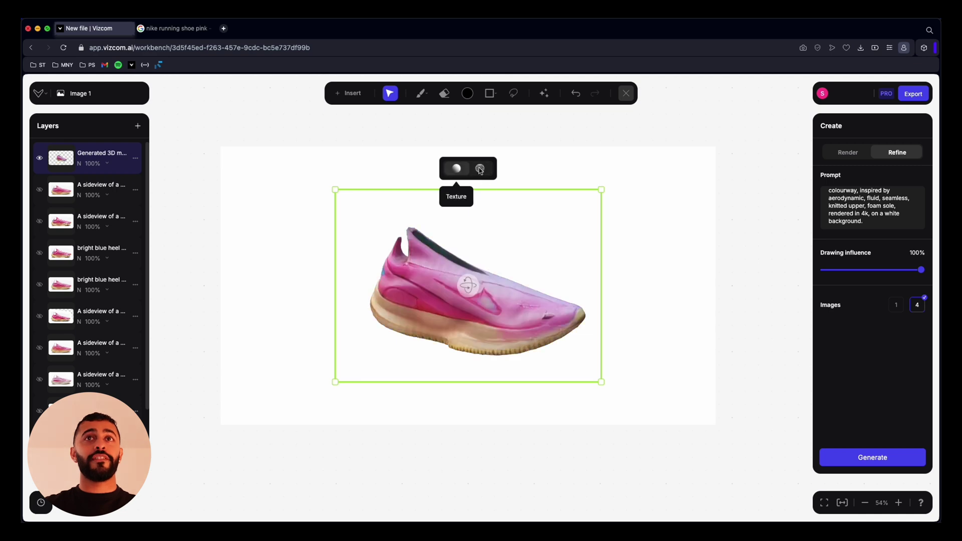
pyautogui.click(481, 170)
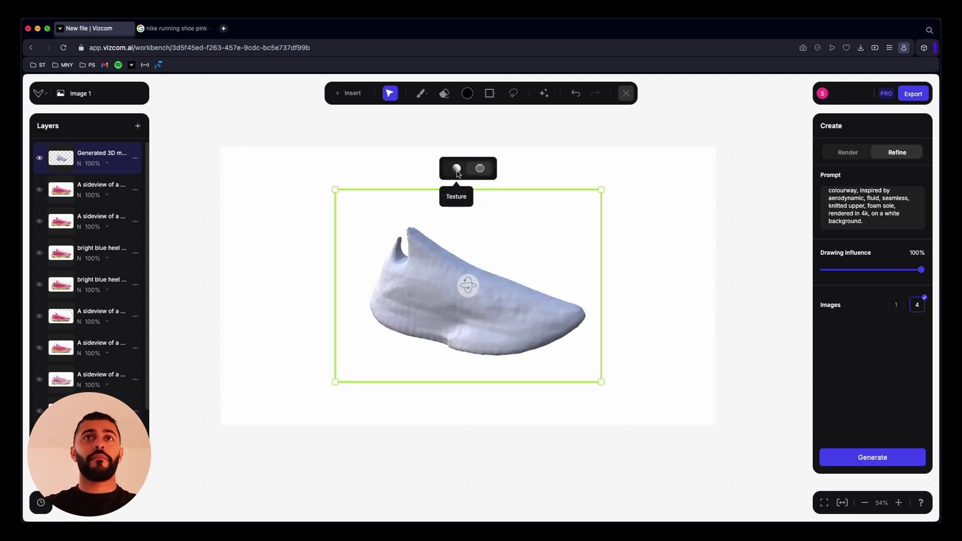
pyautogui.click(455, 169)
# Duplicate the 3D sneaker layer, place the copy in the canvas's upper right and rotate it so the toe faces left.
pyautogui.click(136, 158)
pyautogui.click(192, 148)
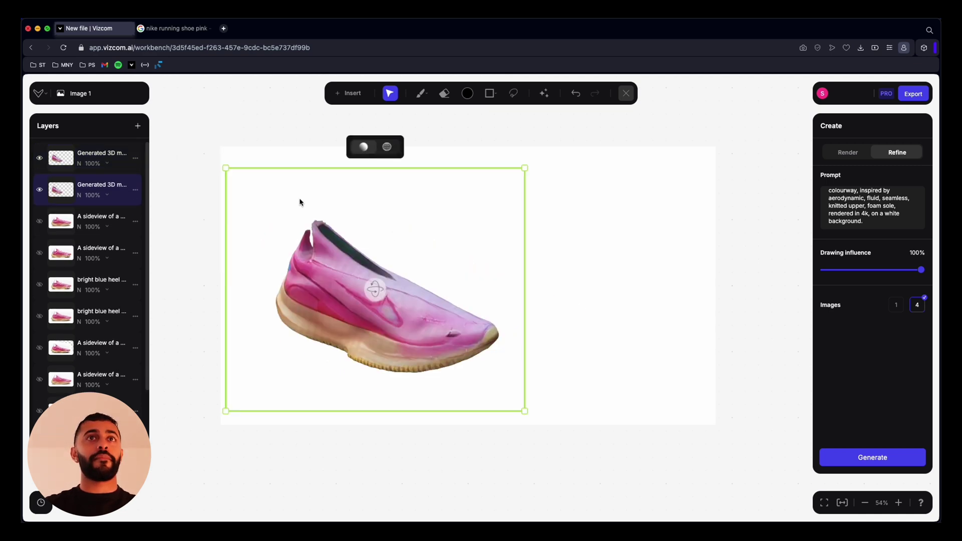
pyautogui.moveTo(338, 307); pyautogui.dragTo(425, 199)
pyautogui.moveTo(602, 241); pyautogui.dragTo(620, 234)
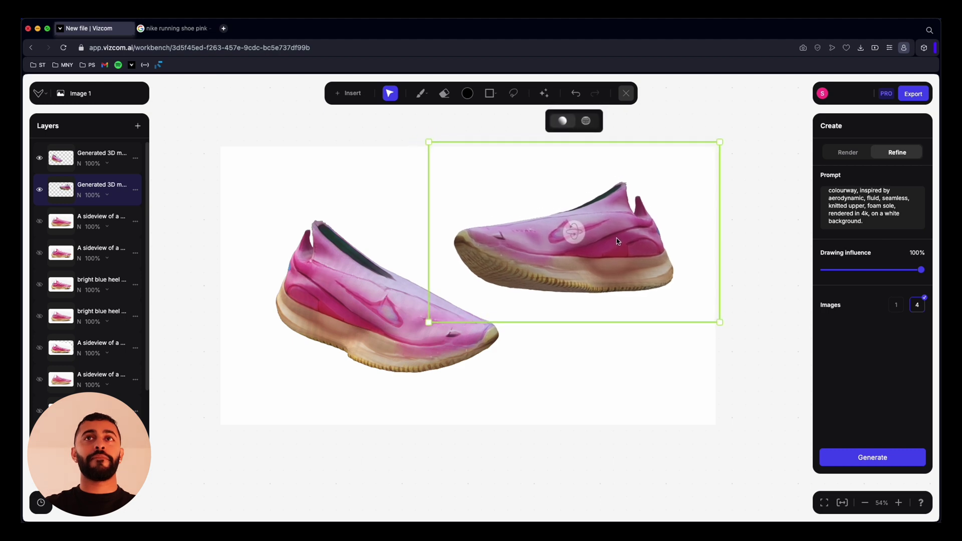
# Generate four refinements of the 3D sneaker pair at 90% drawing influence and add the third result as a layer.
pyautogui.click(595, 386)
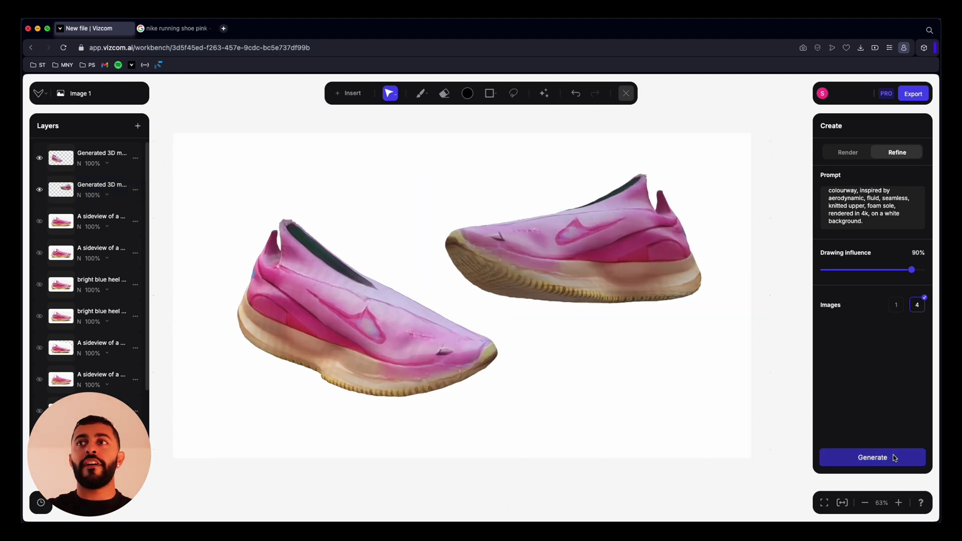
pyautogui.click(895, 458)
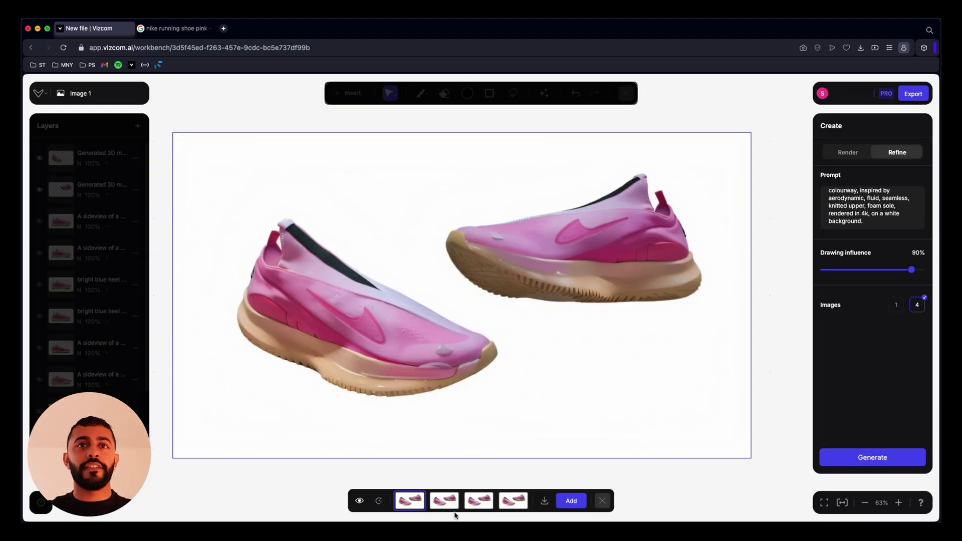
pyautogui.click(446, 507)
pyautogui.click(482, 504)
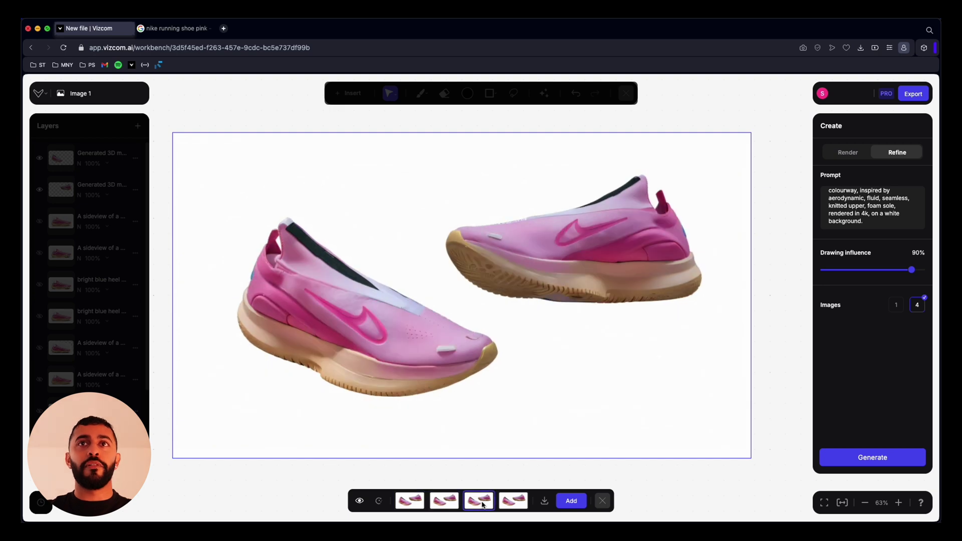
pyautogui.click(516, 499)
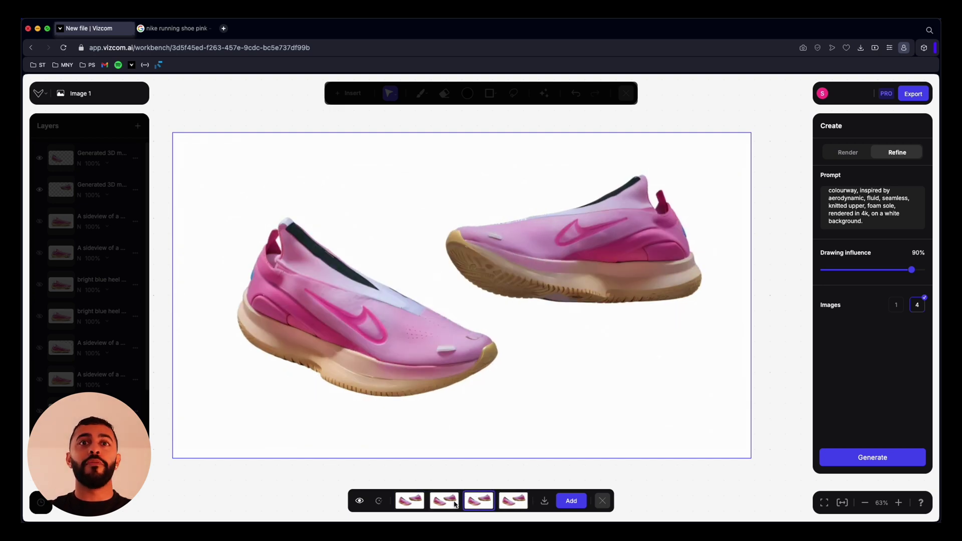
pyautogui.press('Return')
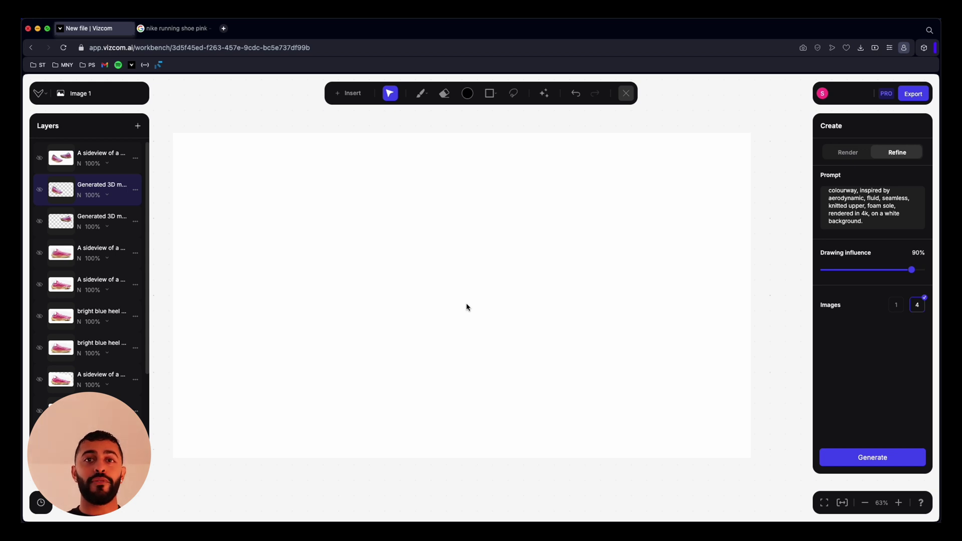
# Insert the preset 3D boot model and generate four Vizcom General renders of it with the white Nike running sneaker prompt.
pyautogui.click(355, 94)
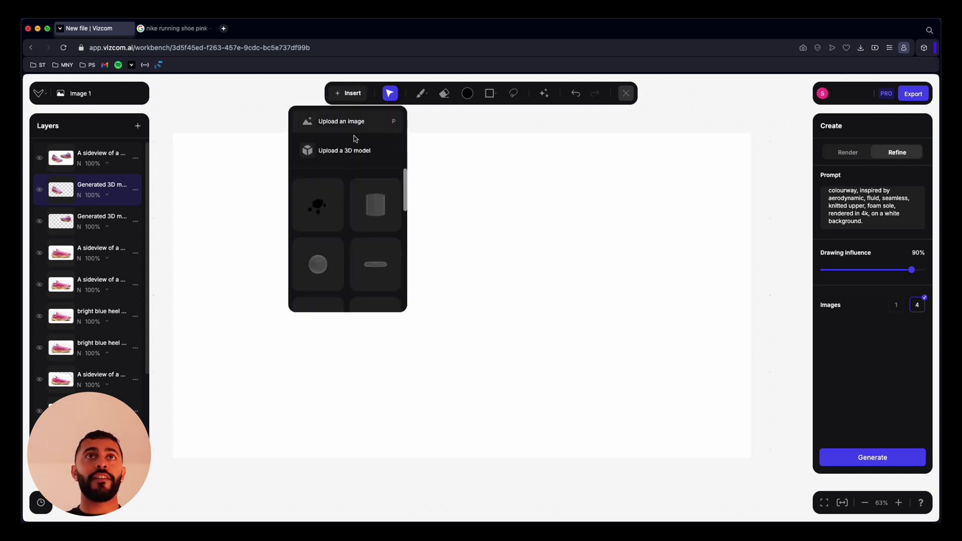
pyautogui.click(329, 204)
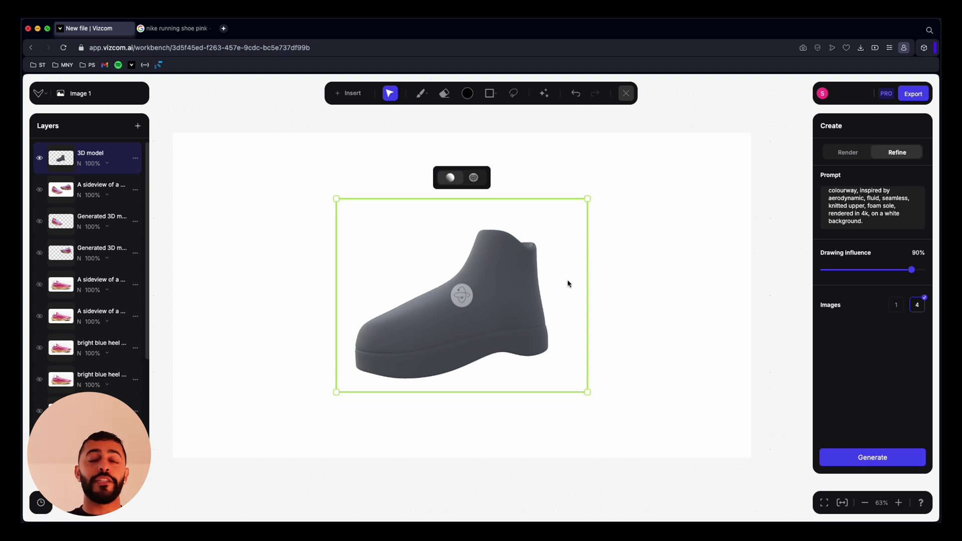
pyautogui.click(845, 153)
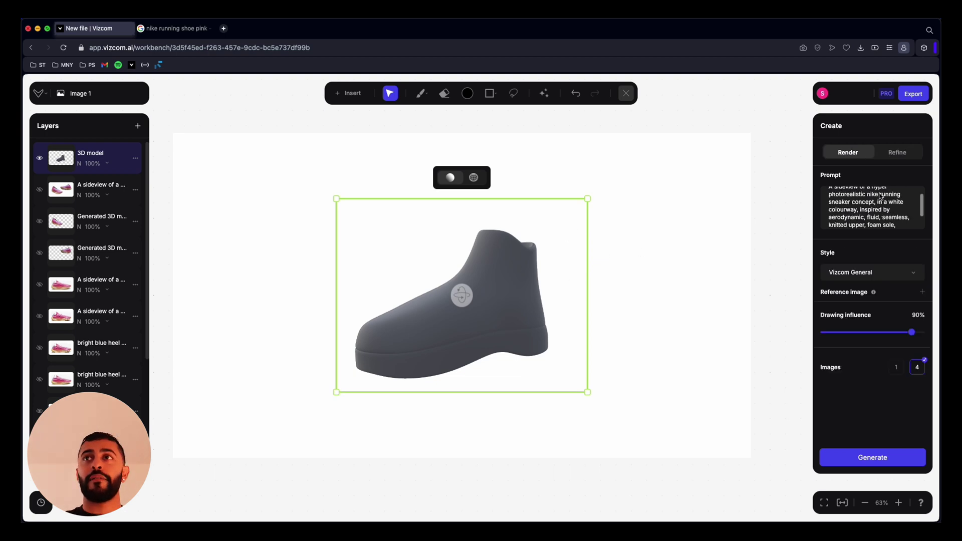
pyautogui.click(907, 465)
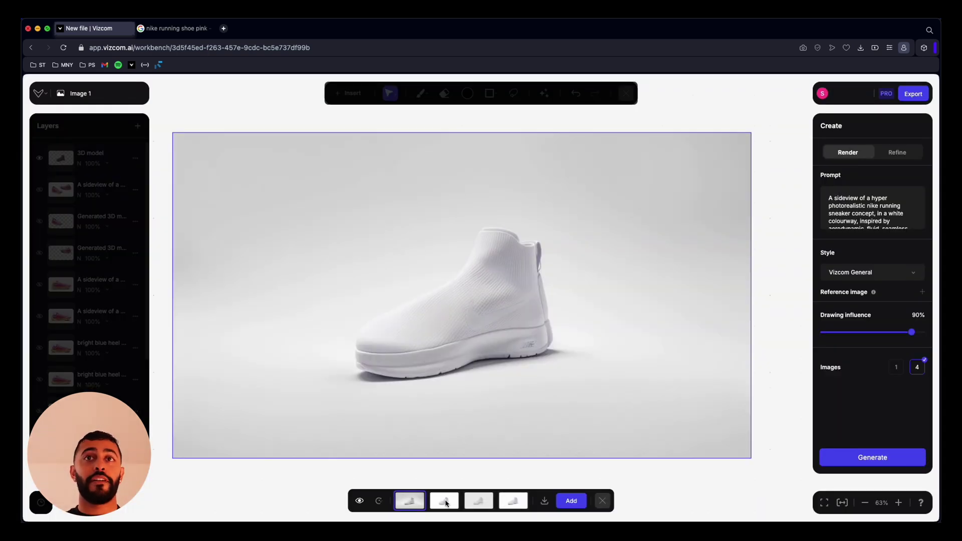
# Compare the white boot renders and add one as a layer.
pyautogui.click(446, 502)
pyautogui.click(477, 505)
pyautogui.click(507, 503)
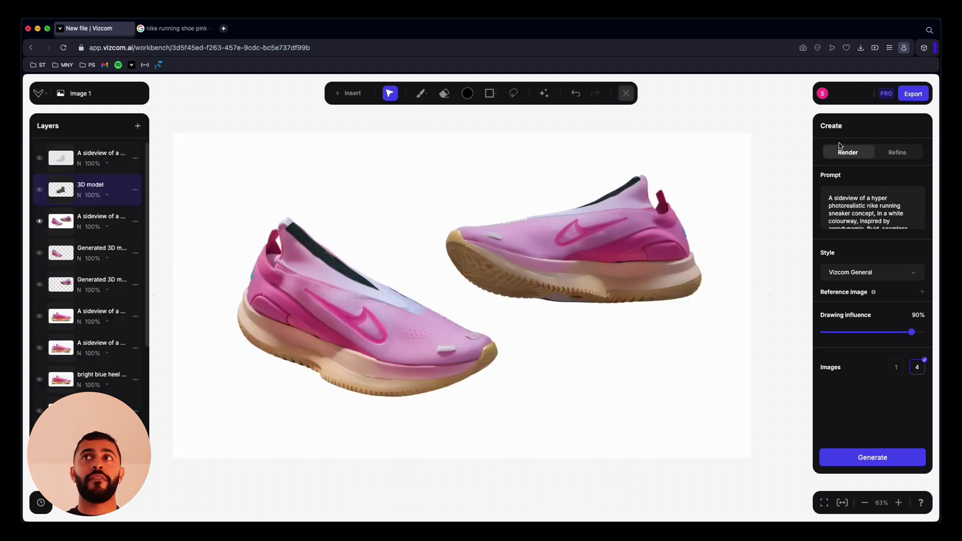
# Export all 3D models as a ZIP with the refined pink sneaker pair on display.
pyautogui.click(913, 95)
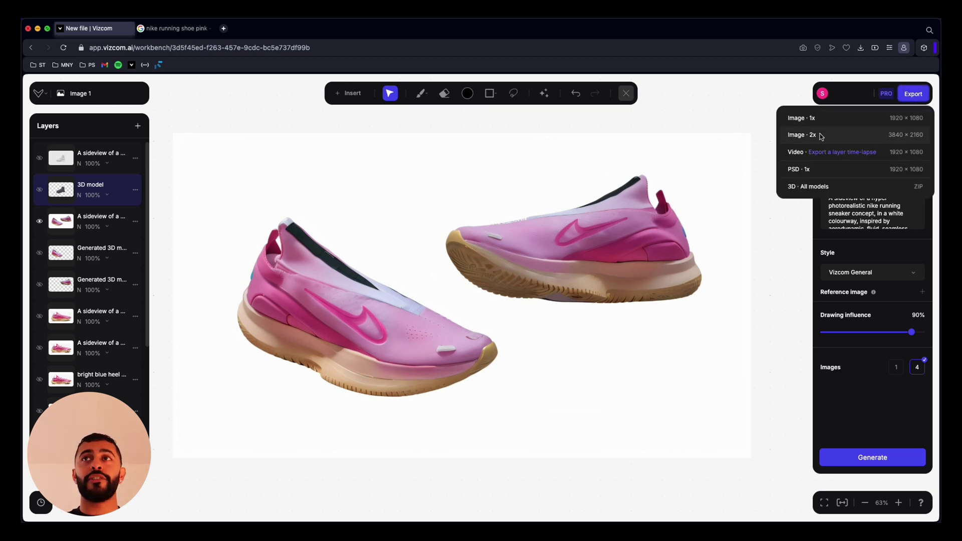
pyautogui.click(849, 185)
# Leave the image editor for the file's workbench and attach a generation prompt node to Image 1.
pyautogui.scroll(-3, 419, 258)
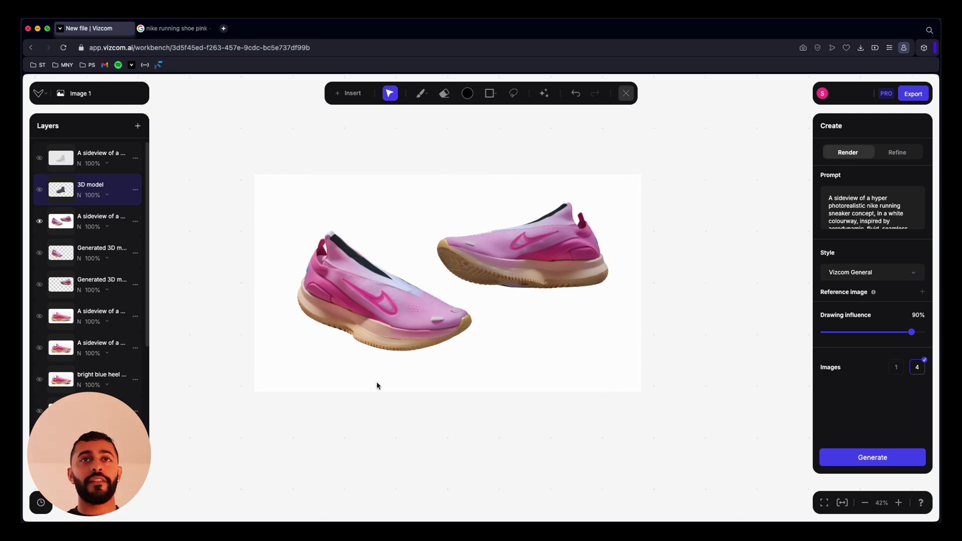
pyautogui.press('Escape')
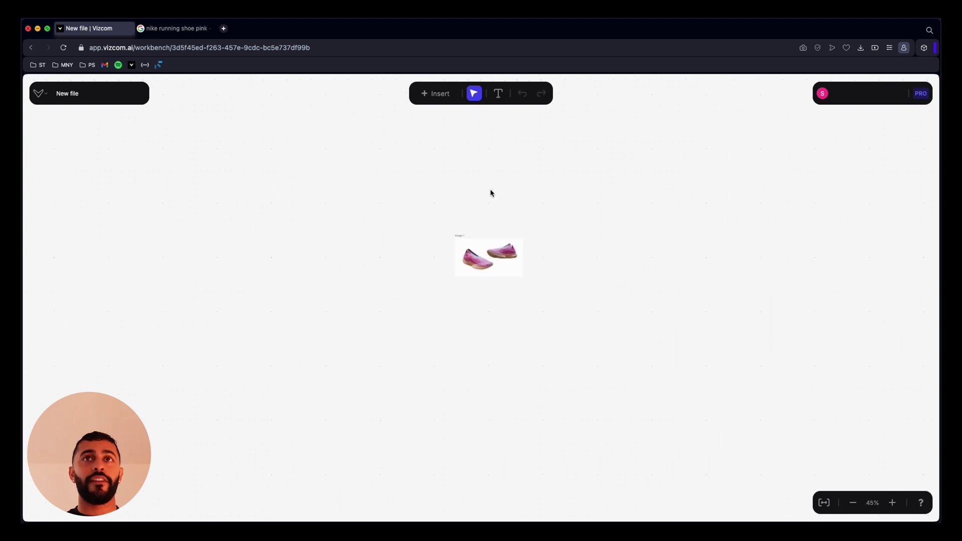
pyautogui.scroll(10, 524, 315)
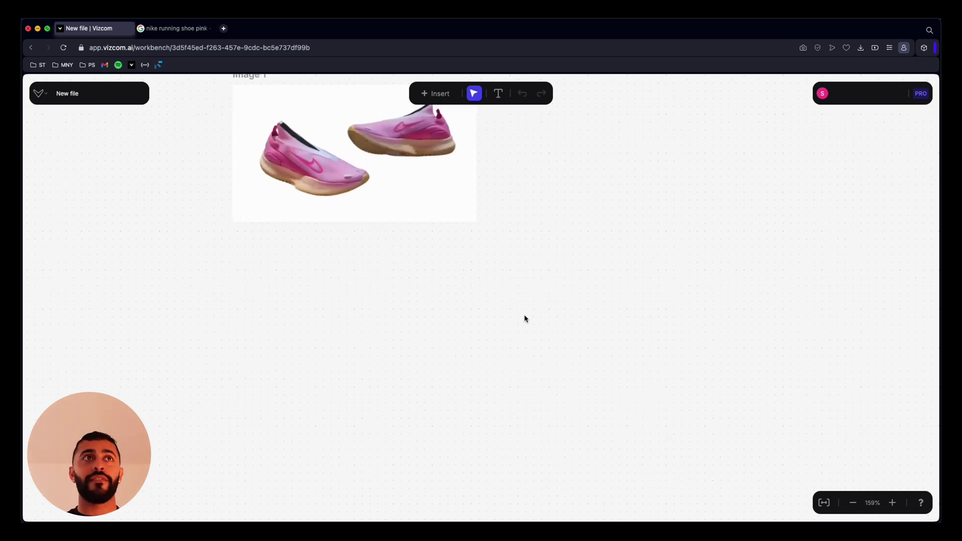
pyautogui.click(382, 201)
pyautogui.scroll(-5, 382, 202)
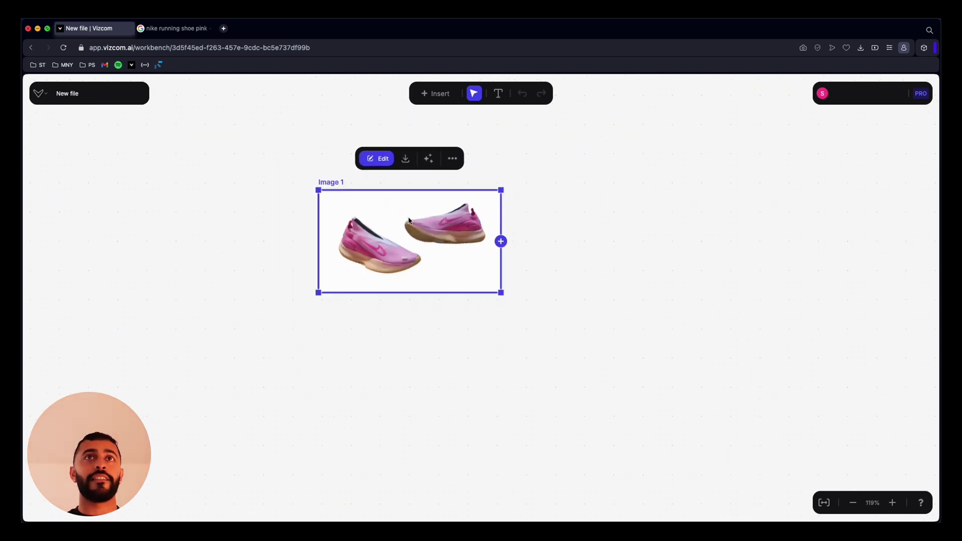
pyautogui.click(429, 159)
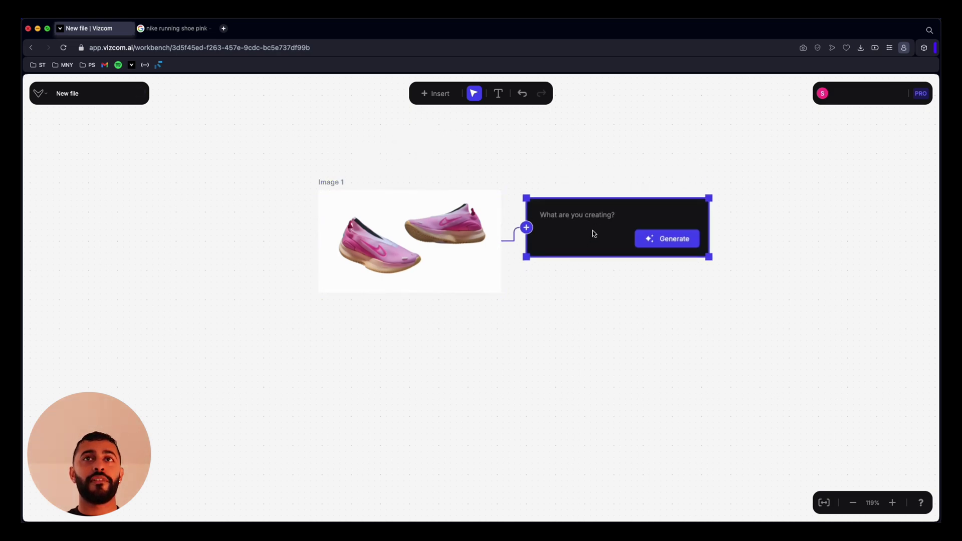
# Paste the photorealistic Nike running sneaker prompt into the node, generate Vizcom General renders and review the white variations.
pyautogui.hscroll(3, 735, 255)
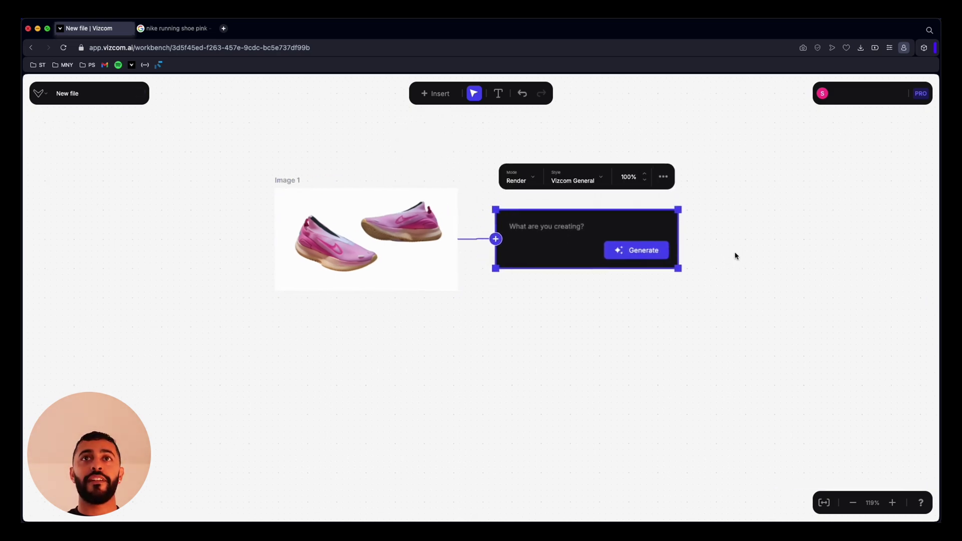
pyautogui.scroll(5, 492, 234)
pyautogui.press('super+v')
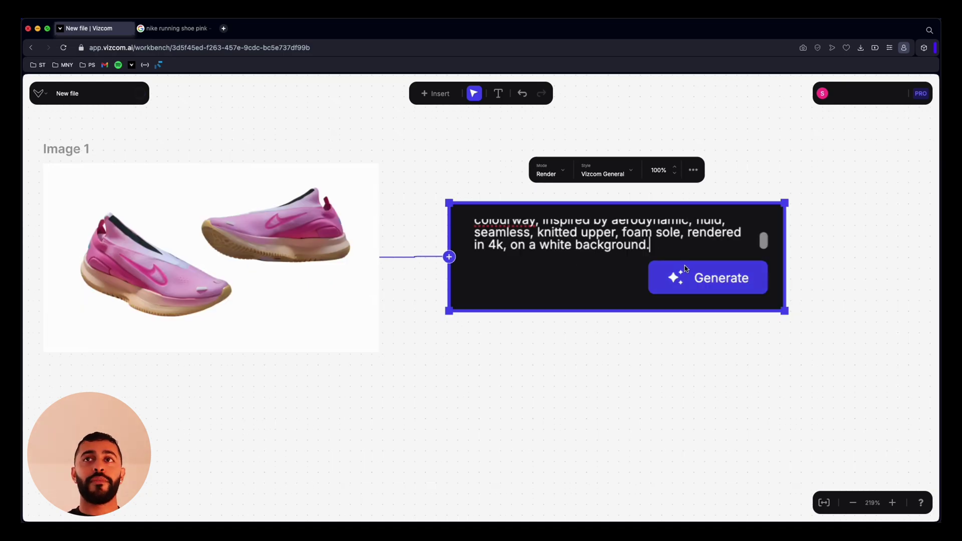
pyautogui.click(686, 269)
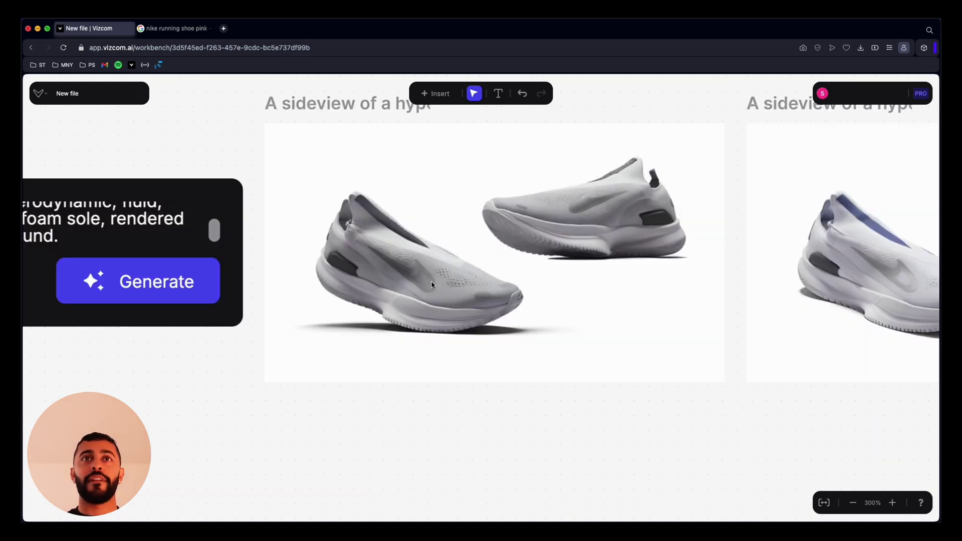
pyautogui.hscroll(10, 432, 284)
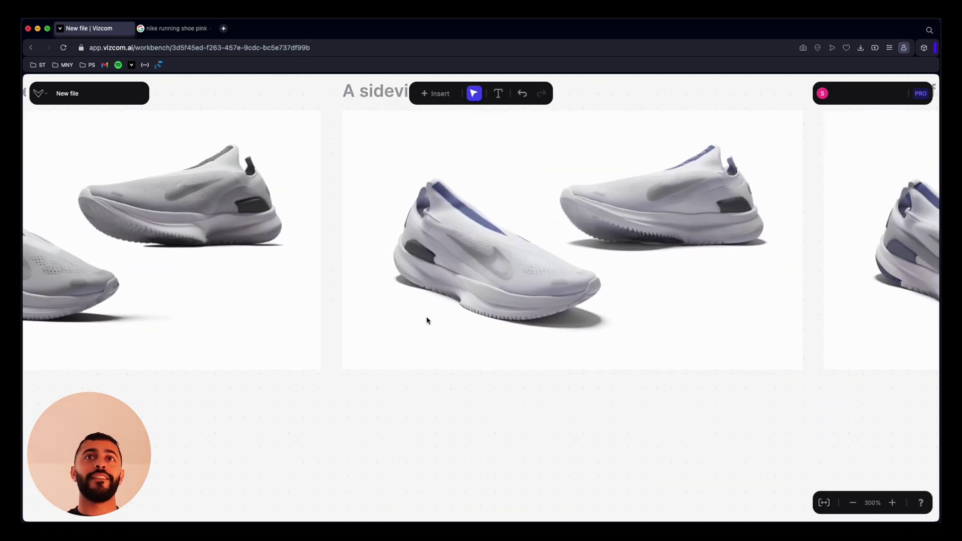
pyautogui.hscroll(6, 426, 320)
pyautogui.hscroll(4, 427, 320)
pyautogui.scroll(-6, 426, 319)
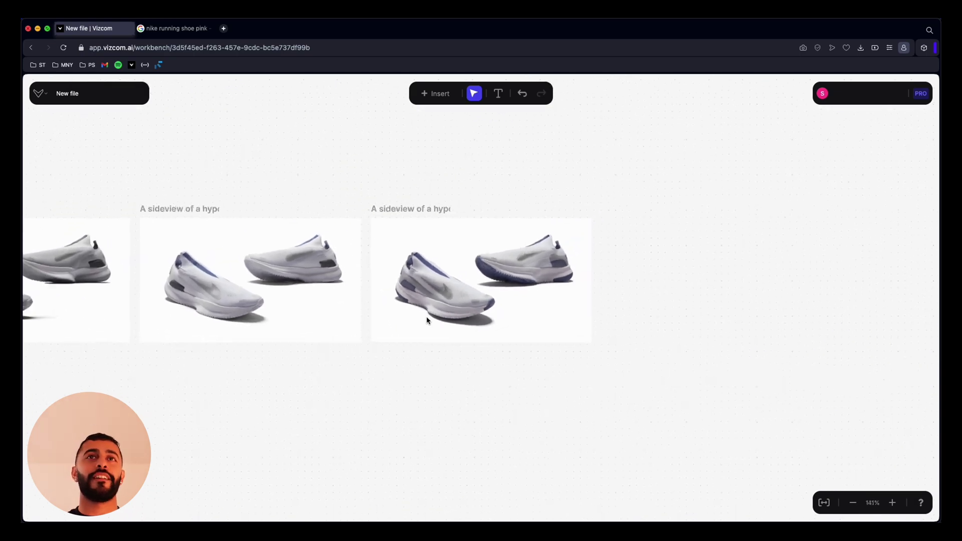